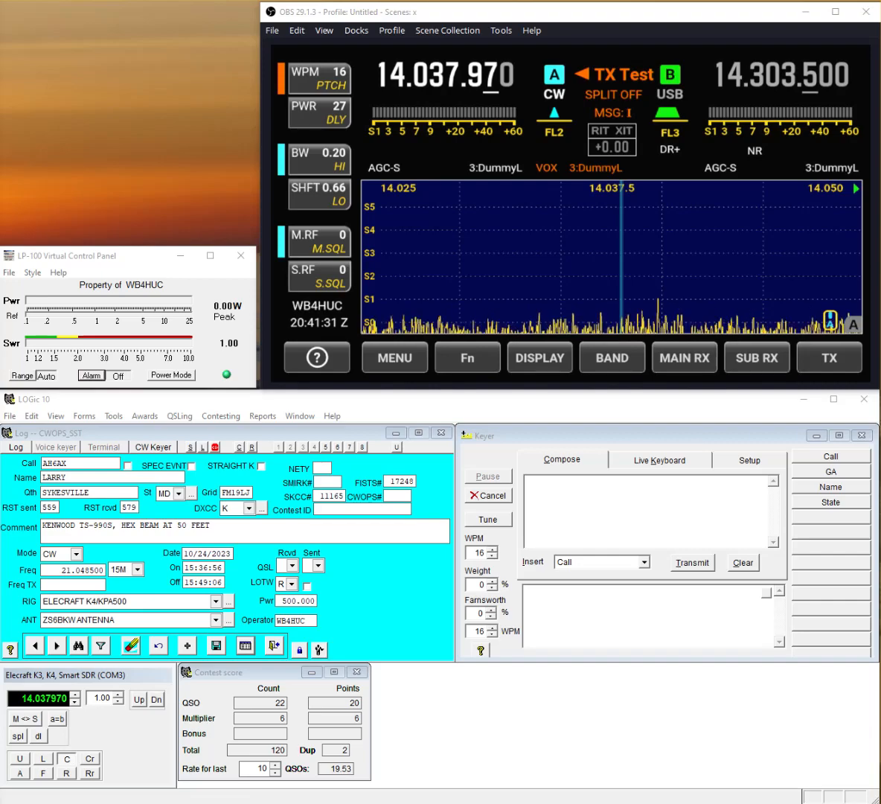
# Open the logforms folder inside Program Files (x86)\LOGic\logdata on the C: drive in File Explorer.
pyautogui.press('super+e')
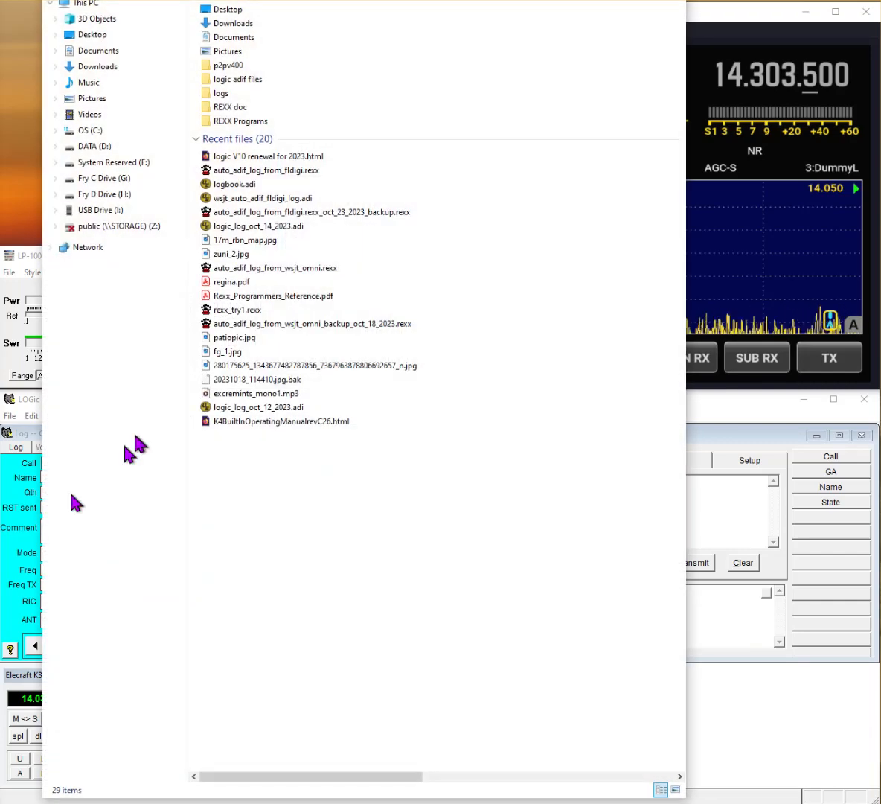
pyautogui.moveTo(373, 0); pyautogui.dragTo(374, 43)
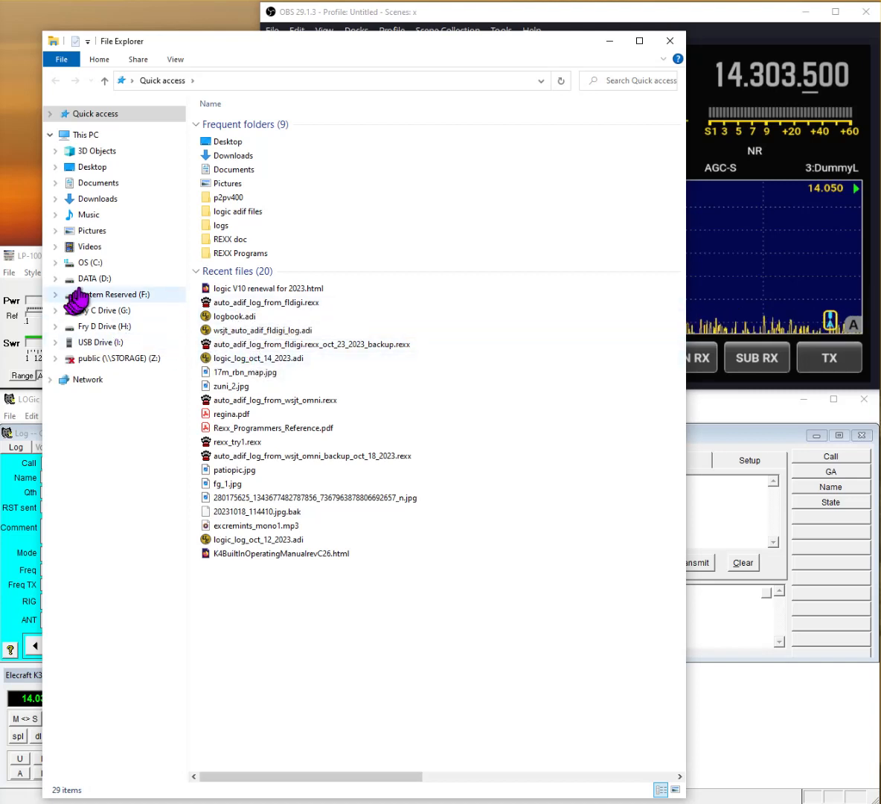
pyautogui.click(90, 262)
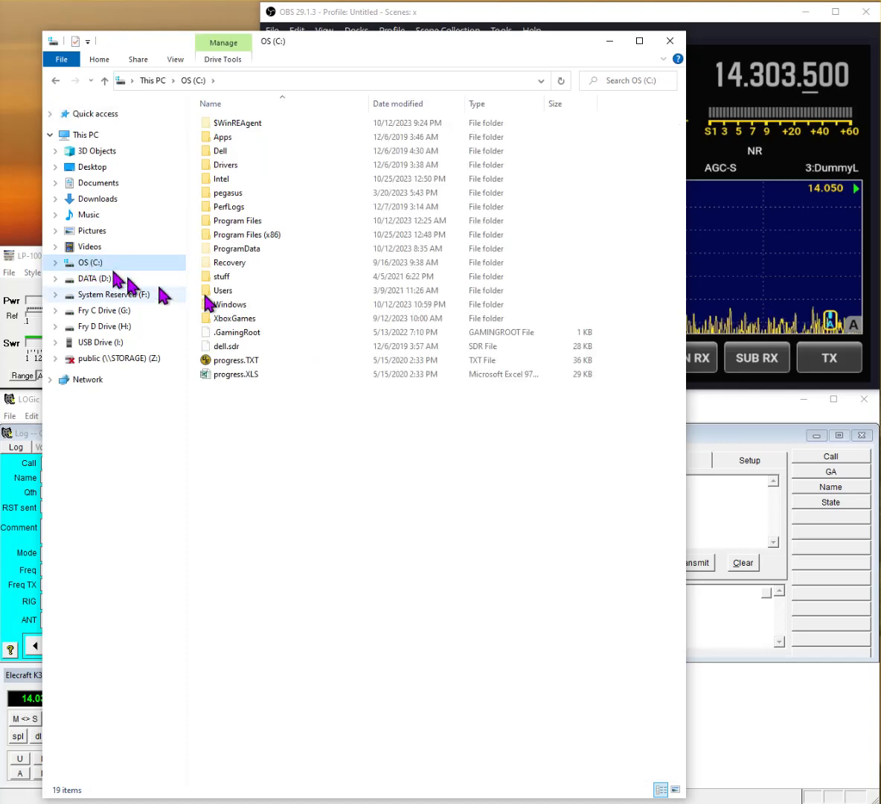
pyautogui.doubleClick(251, 235)
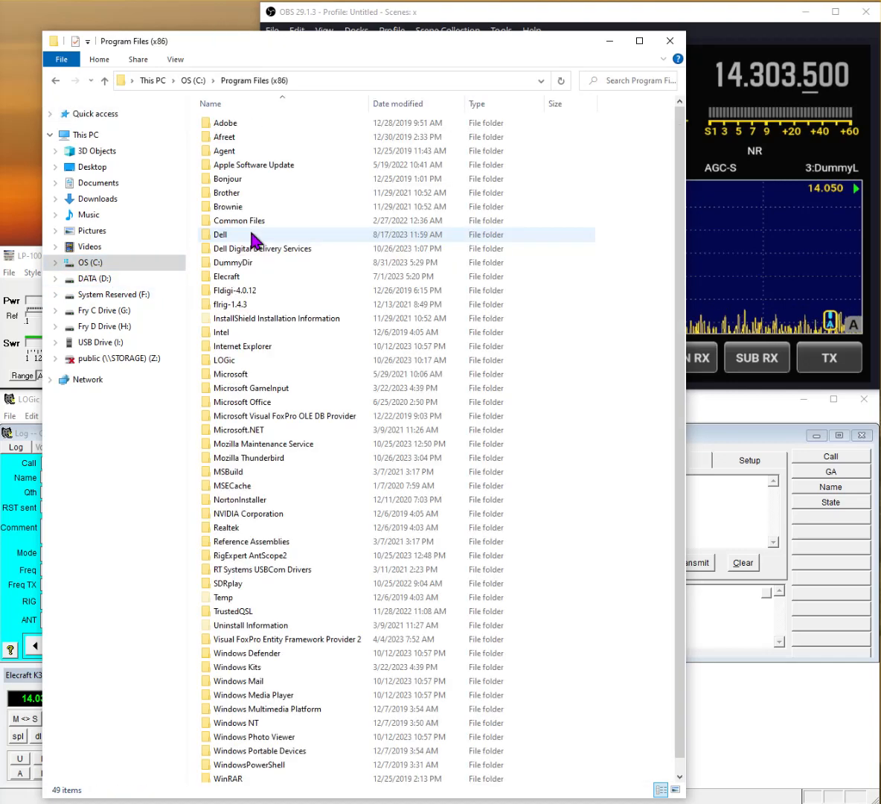
pyautogui.doubleClick(229, 361)
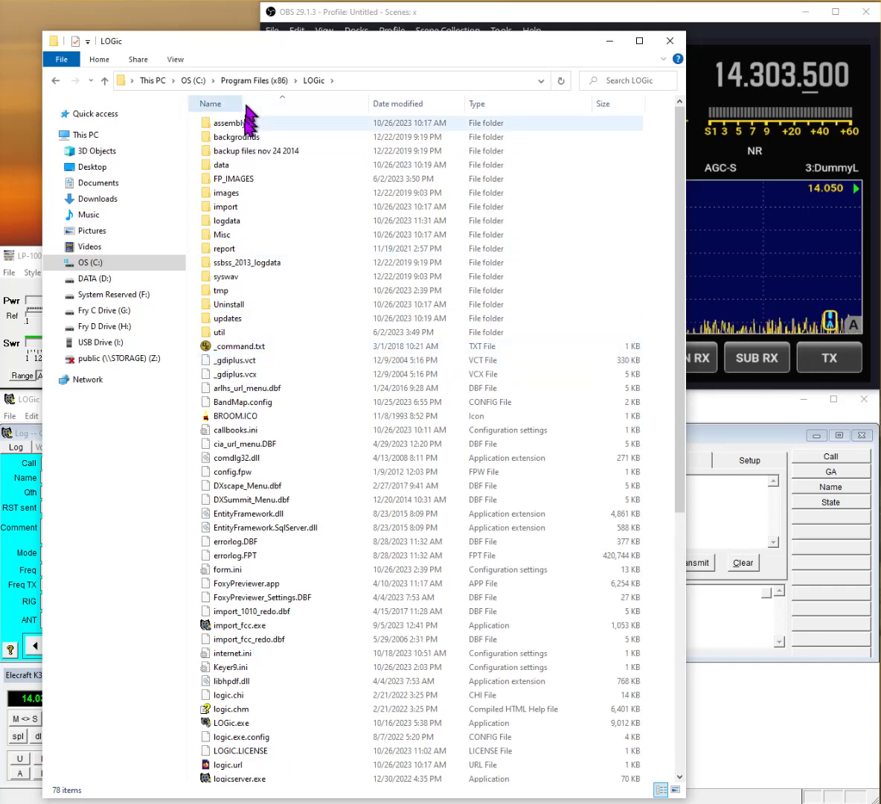
pyautogui.doubleClick(238, 221)
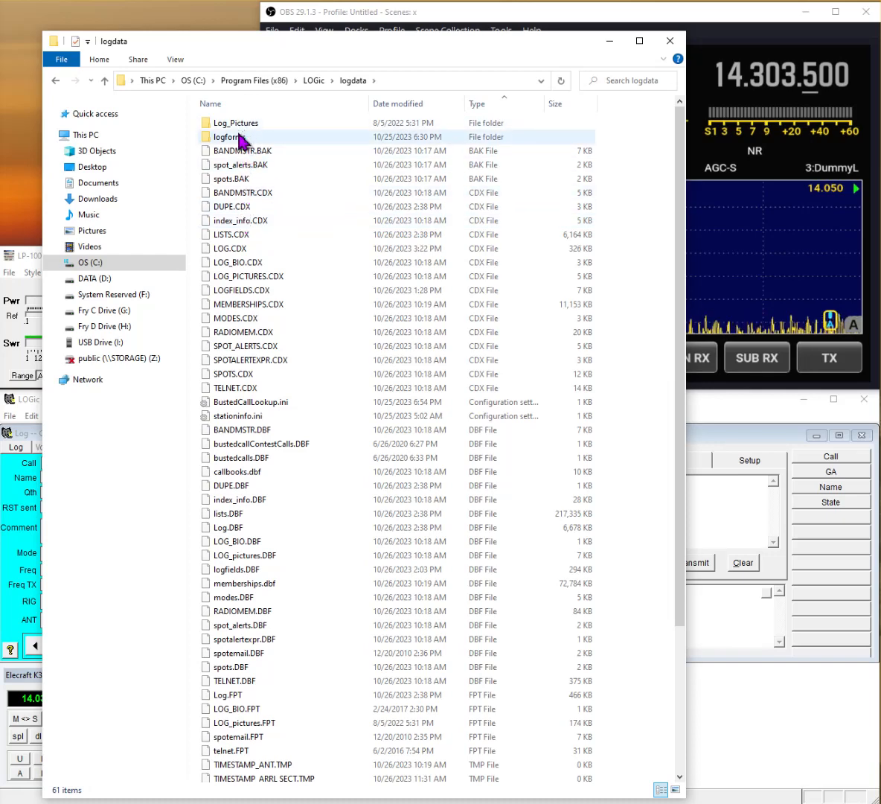
pyautogui.doubleClick(238, 139)
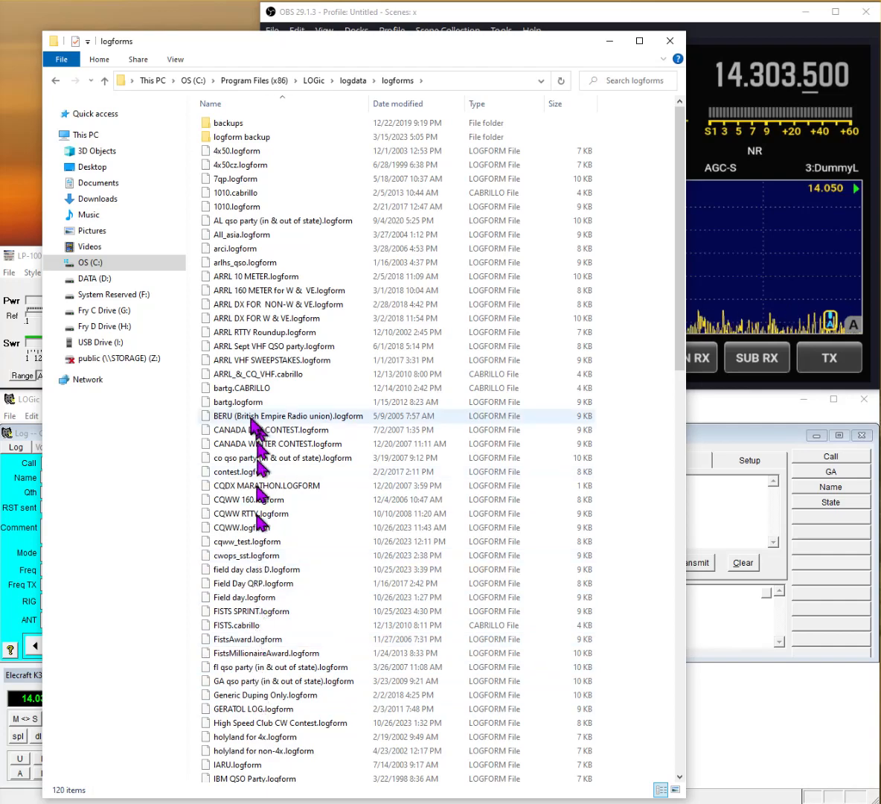
# Find main.logform in the logforms folder and copy it to the clipboard.
pyautogui.scroll(-6, 236, 740)
pyautogui.scroll(6, 236, 740)
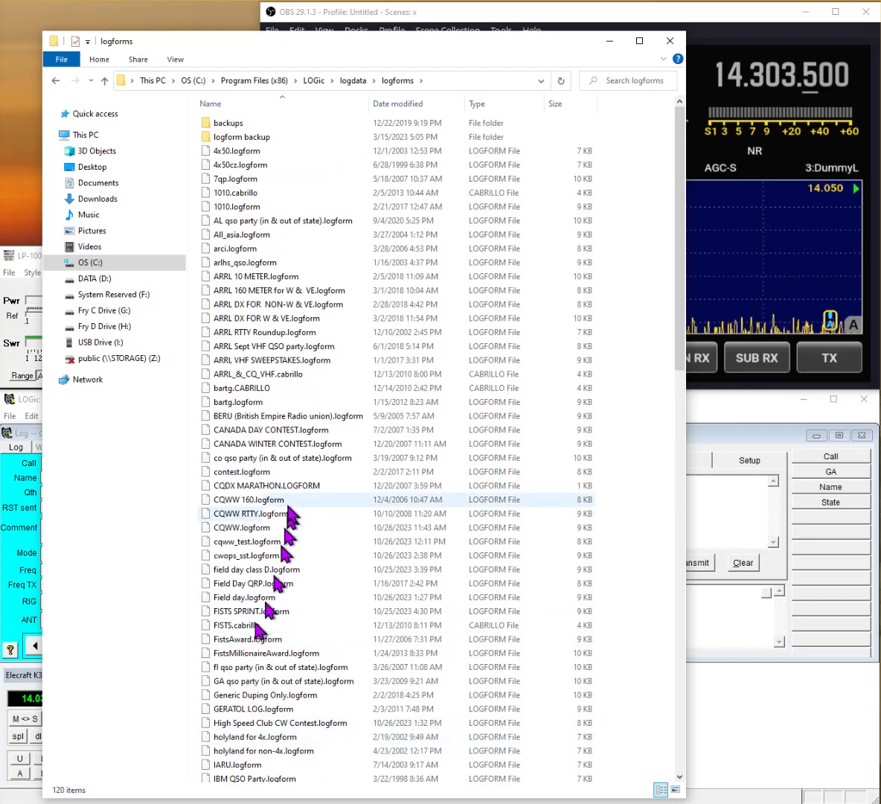
pyautogui.scroll(-11, 292, 504)
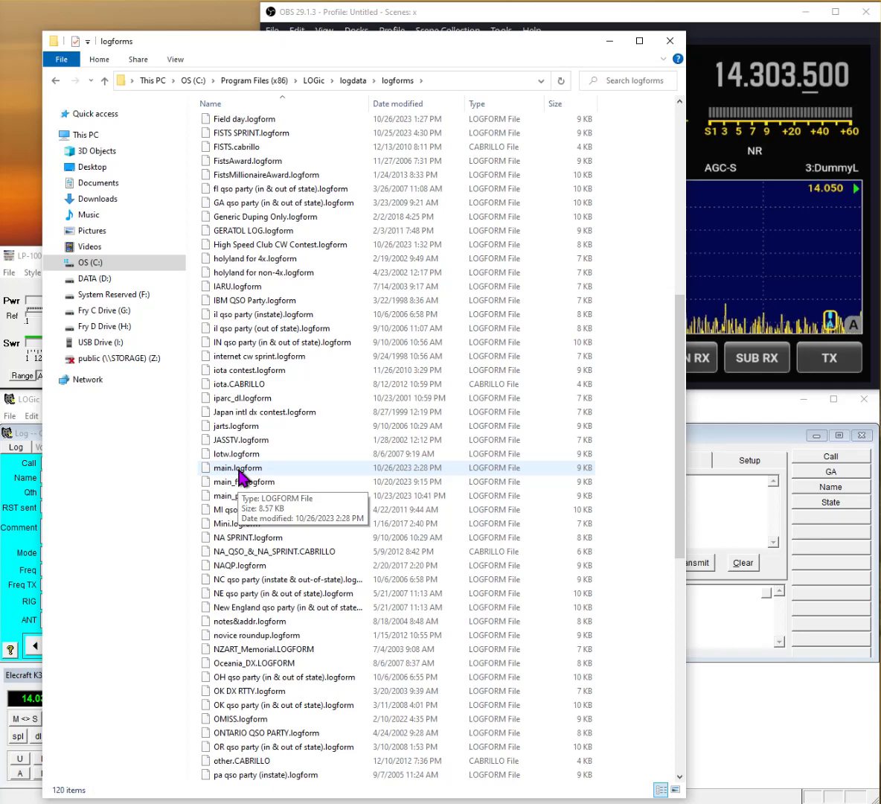
pyautogui.rightClick(242, 476)
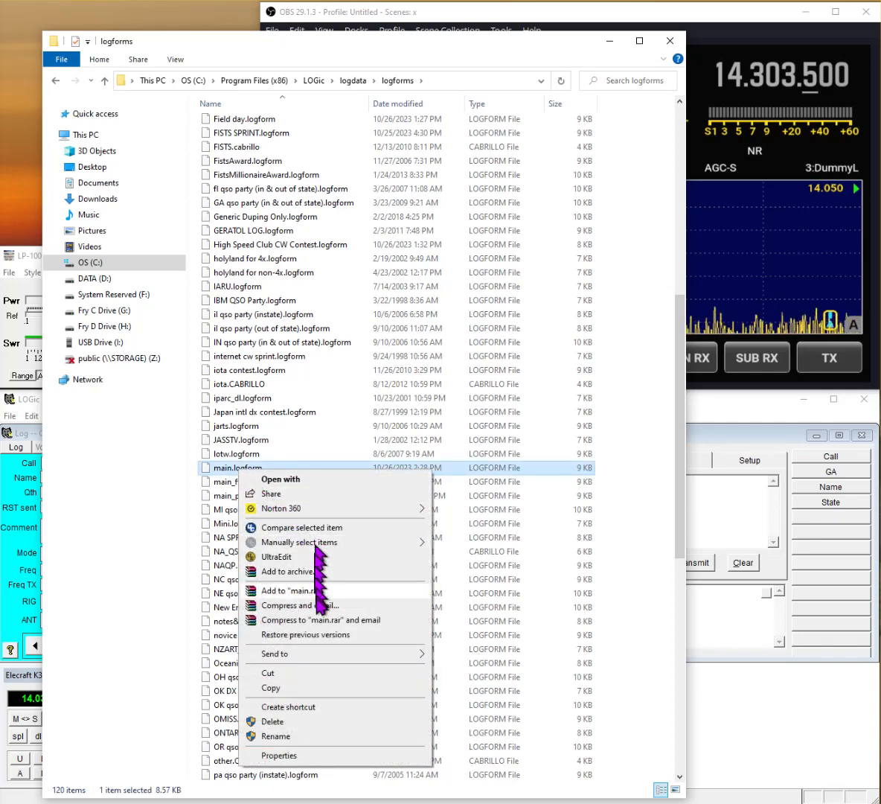
pyautogui.click(285, 689)
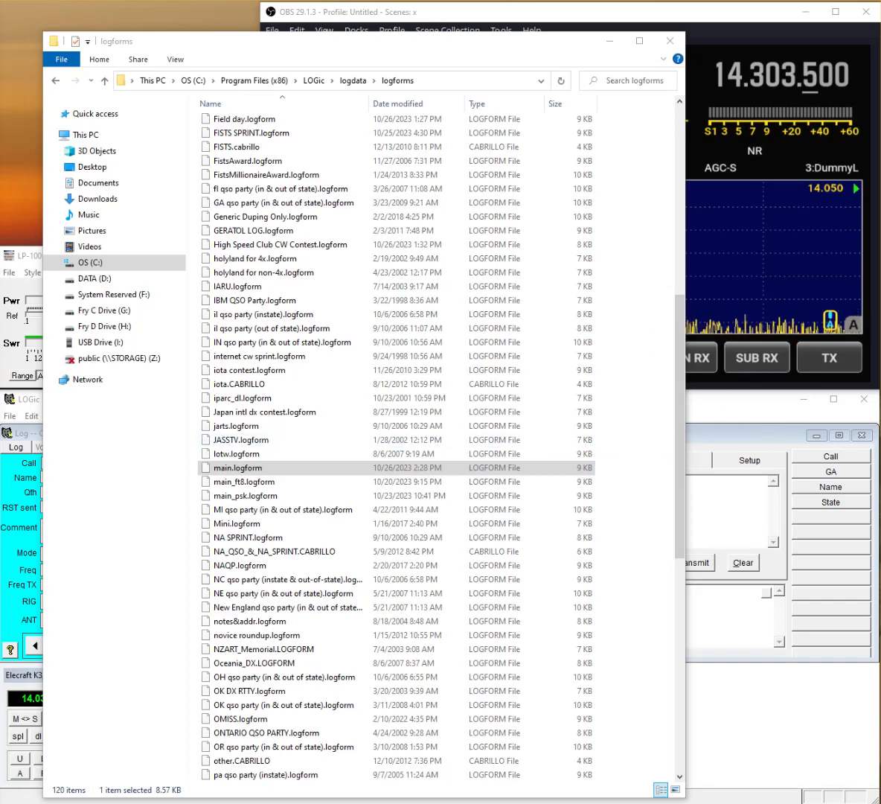
# Move the renamed copy video.logform into the logforms folder with administrator permission, and close File Explorer.
pyautogui.moveTo(878, 79); pyautogui.dragTo(295, 275)
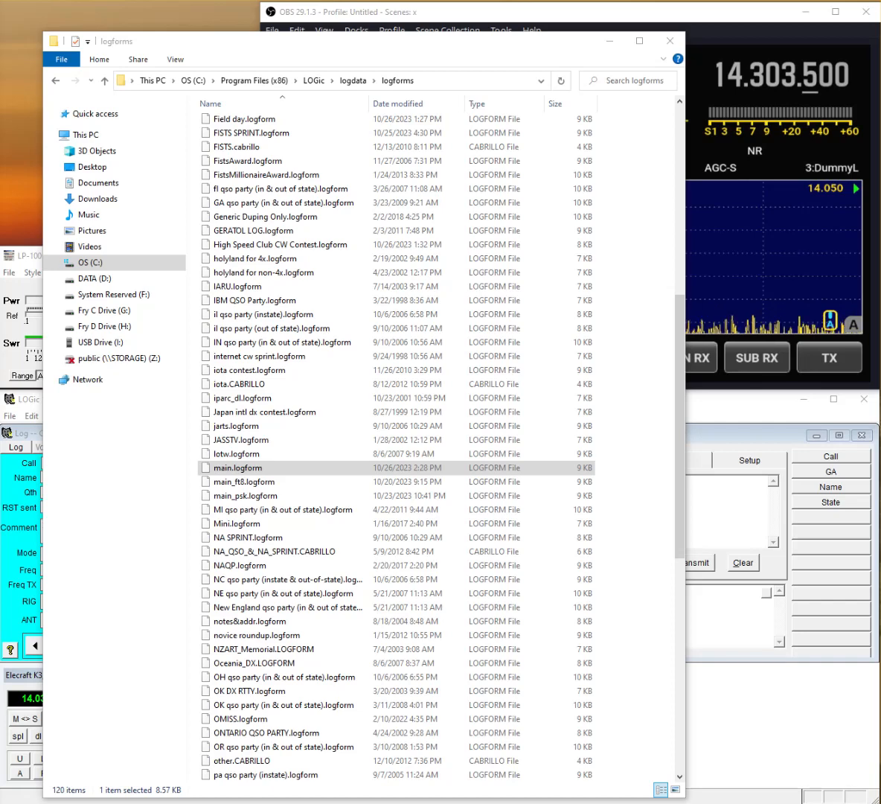
pyautogui.moveTo(14, 262); pyautogui.dragTo(446, 262)
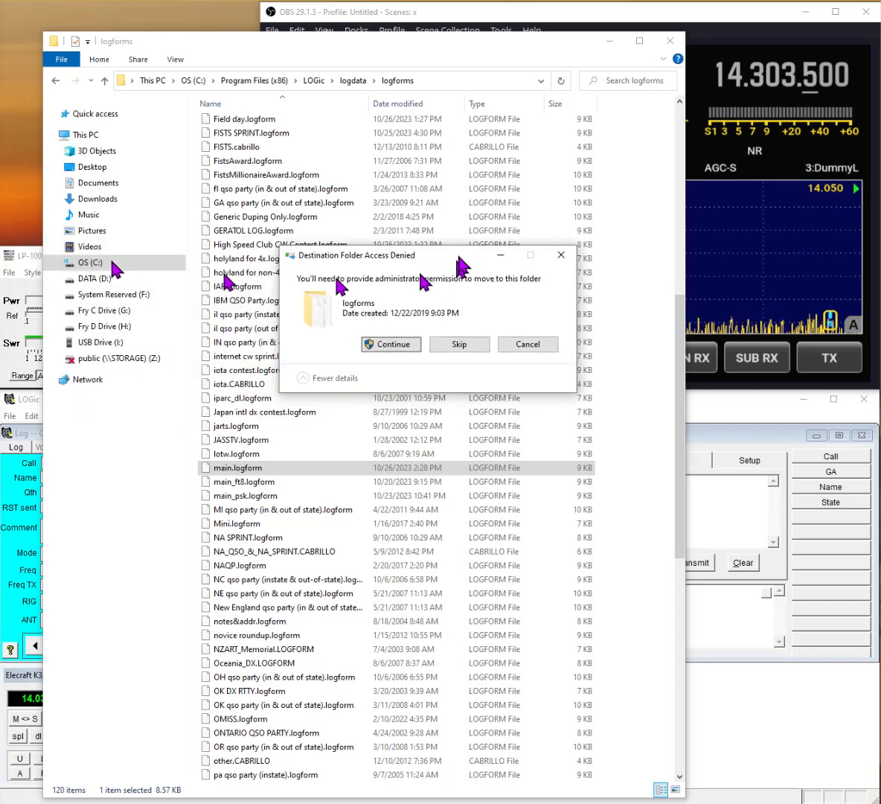
pyautogui.click(397, 345)
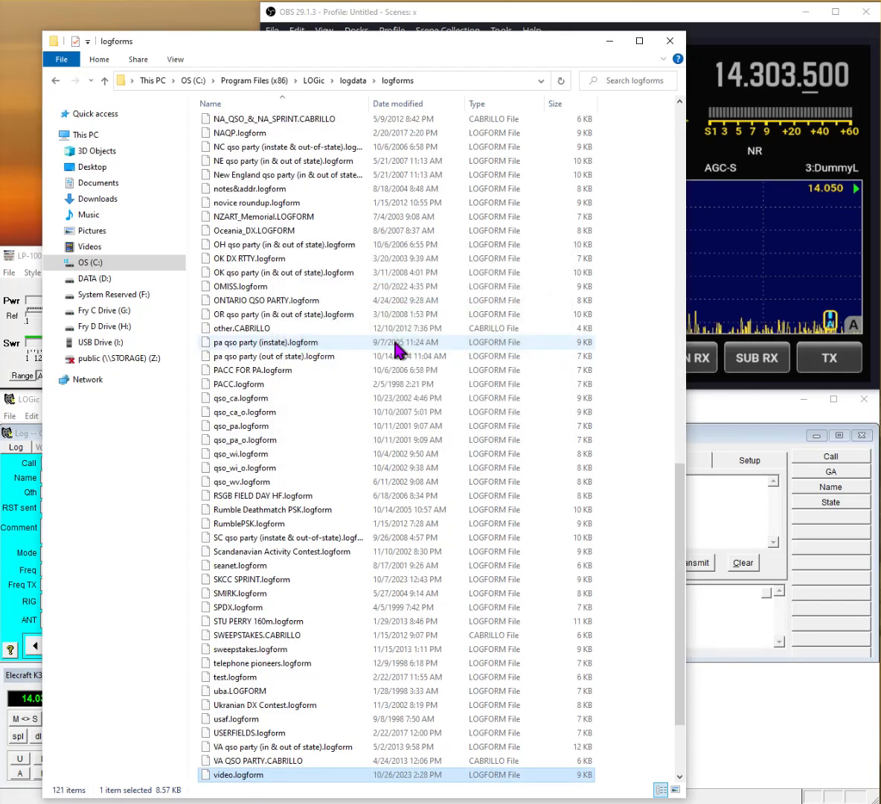
pyautogui.scroll(-3, 363, 515)
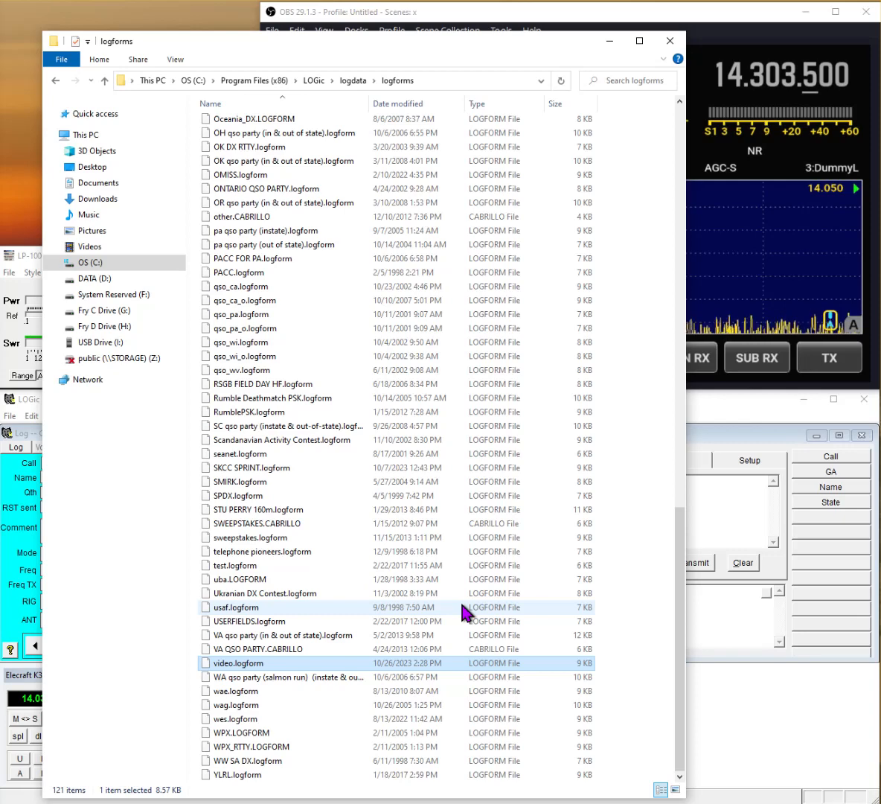
pyautogui.click(668, 39)
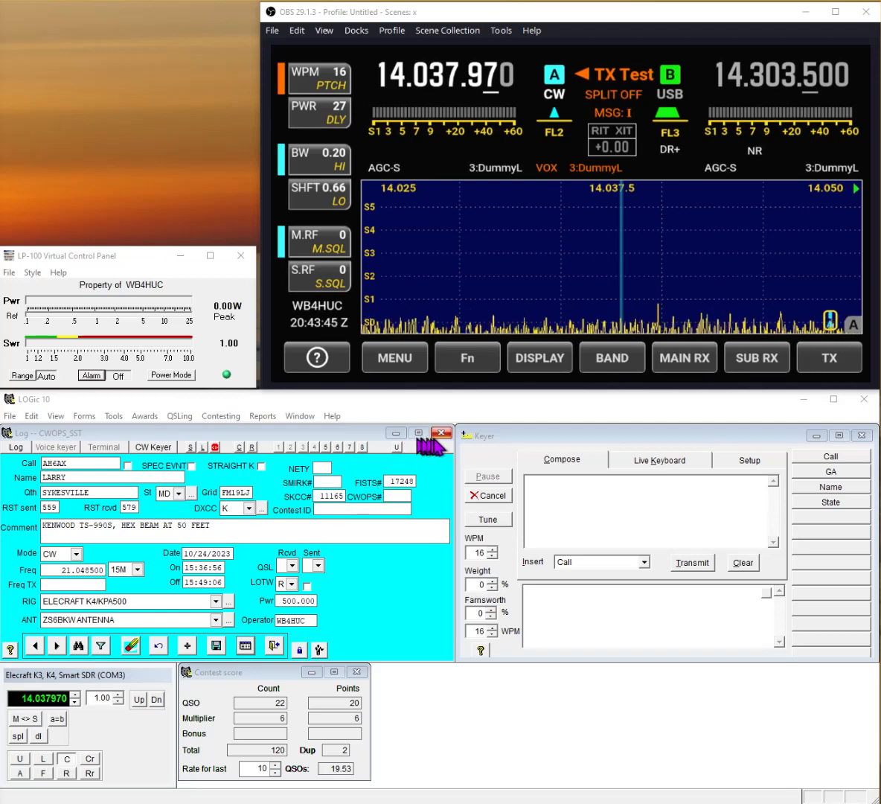
# Examine LOGic 10's non-contest log form list and its list of all log forms, without opening a form.
pyautogui.click(79, 418)
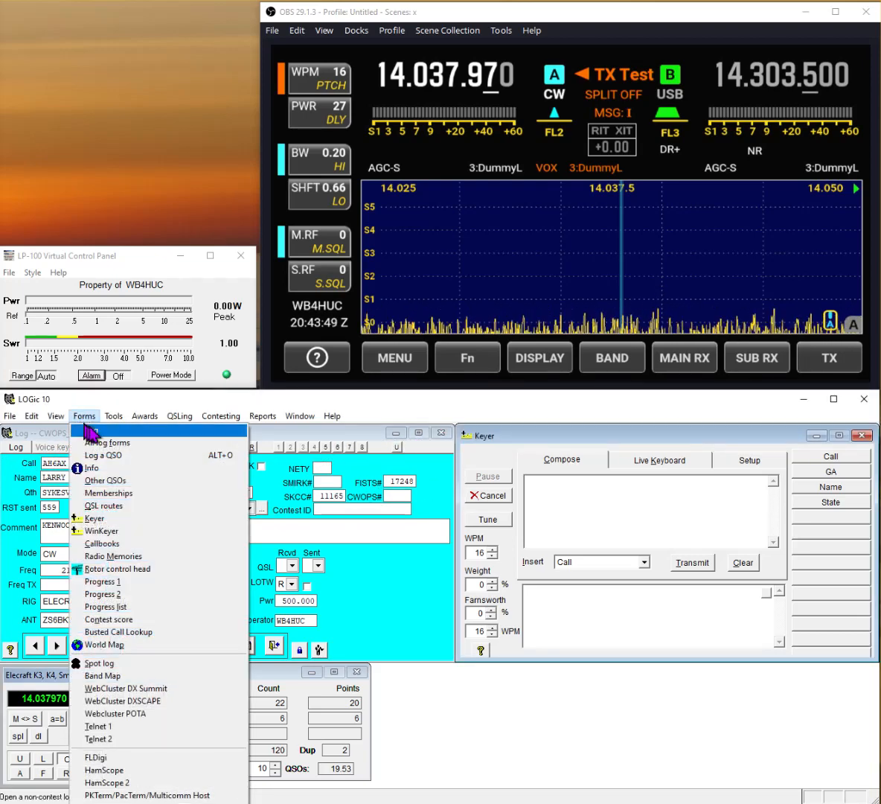
pyautogui.click(93, 431)
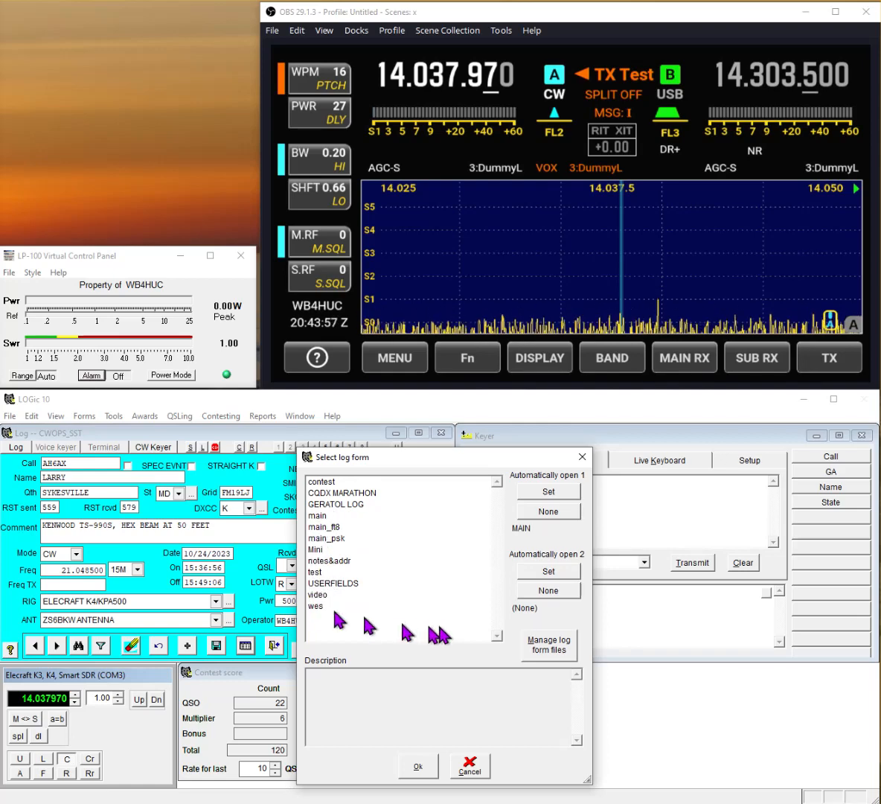
pyautogui.click(470, 767)
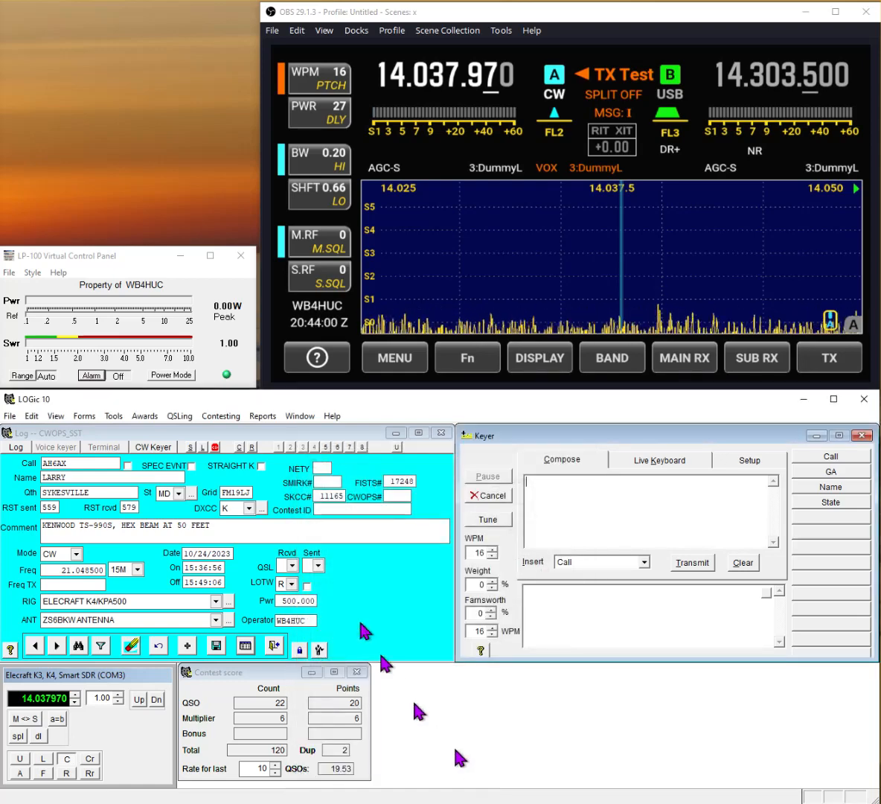
pyautogui.click(84, 417)
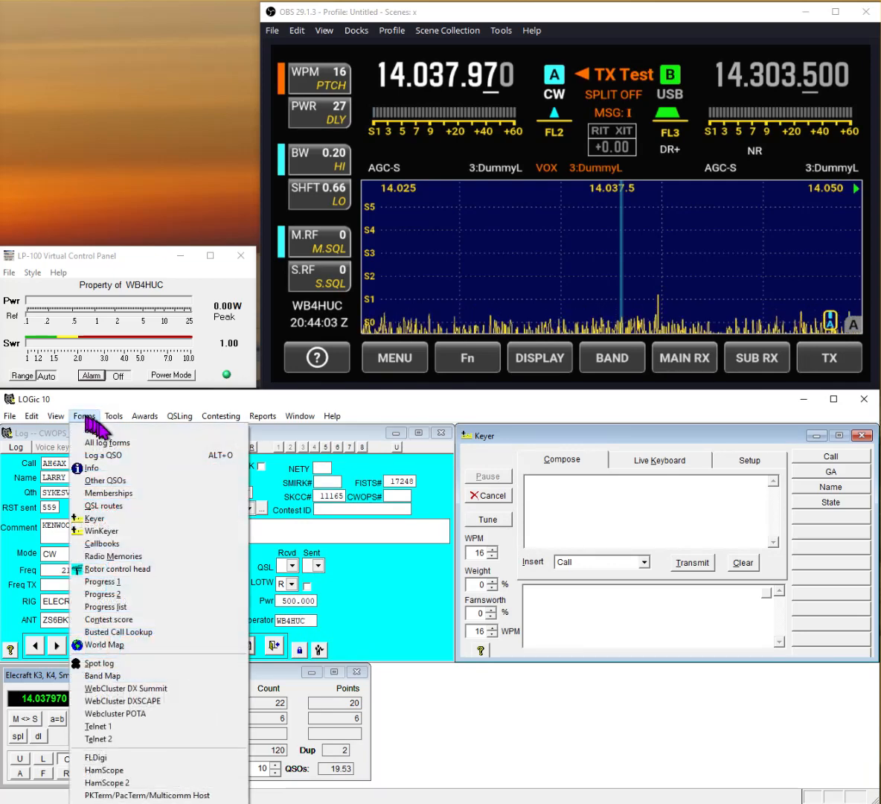
pyautogui.click(107, 443)
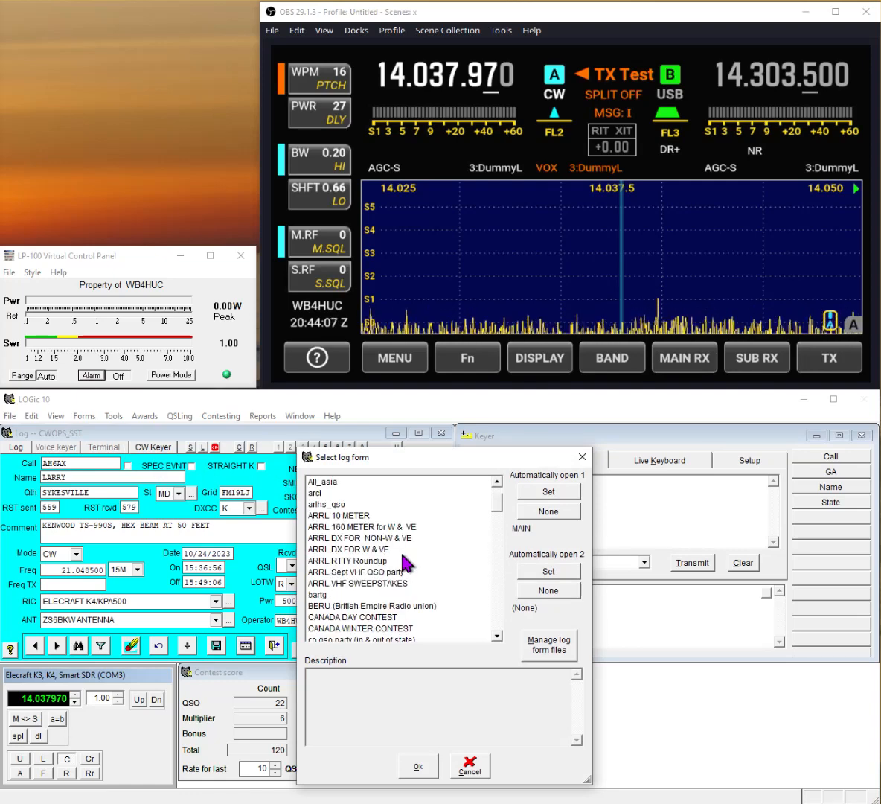
pyautogui.scroll(-5, 404, 563)
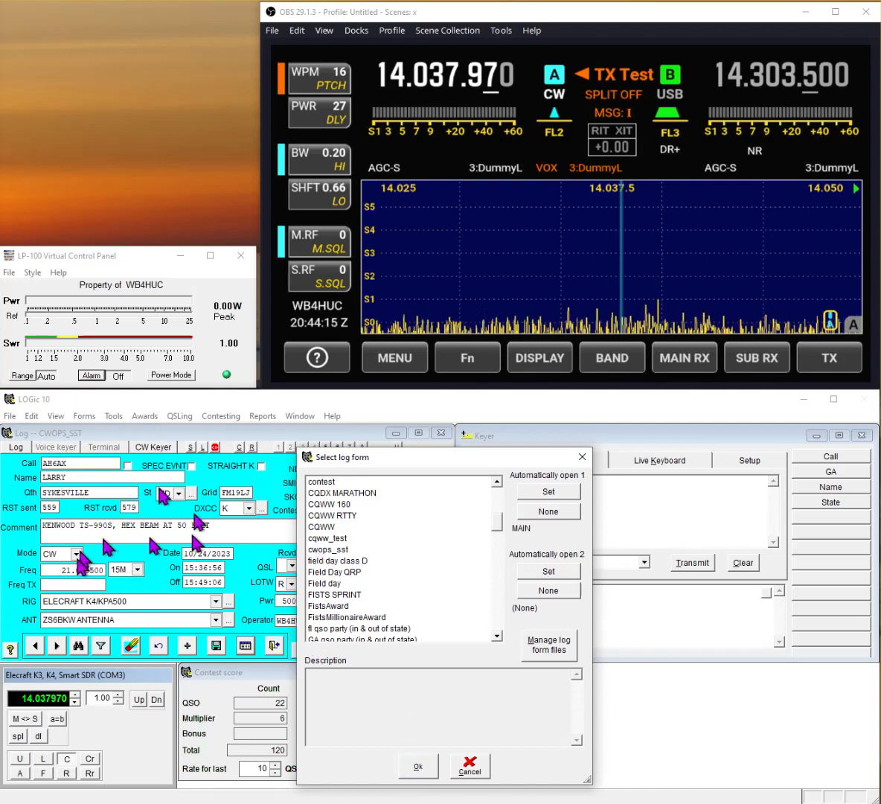
pyautogui.click(468, 767)
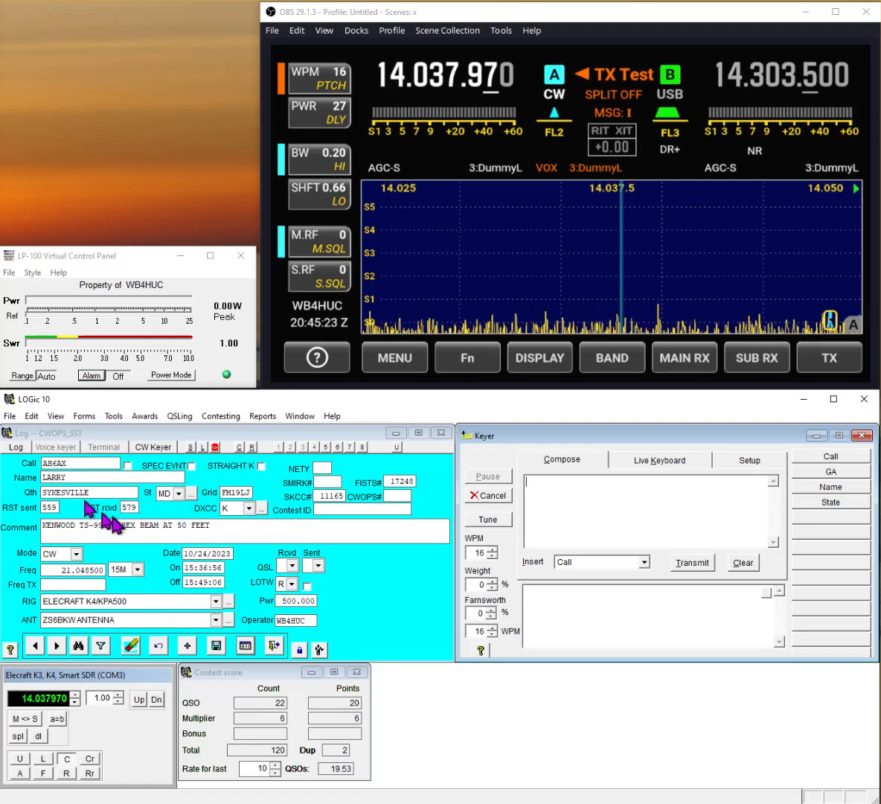
# Open the main log form, place it beside the CWOPS_SST form for comparison, and close it again.
pyautogui.click(83, 417)
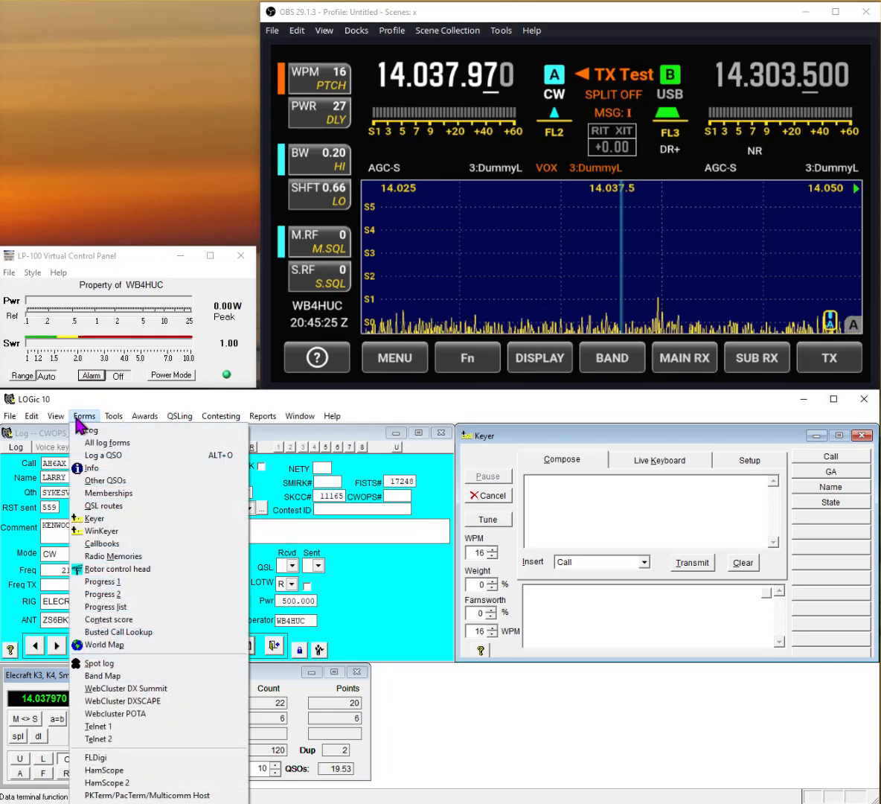
pyautogui.click(88, 441)
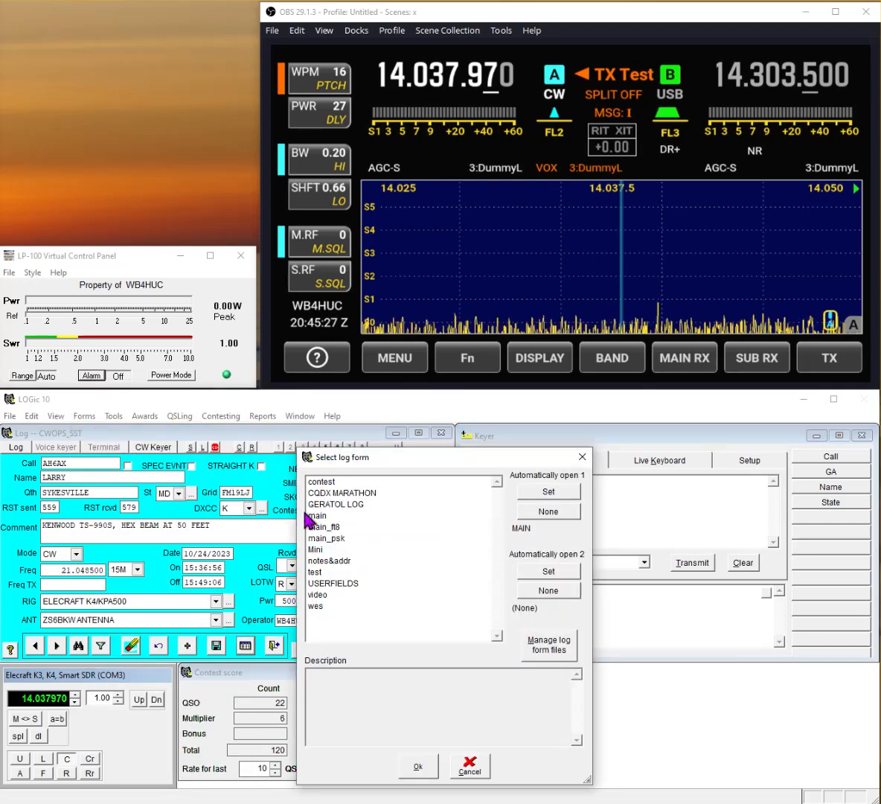
pyautogui.click(335, 515)
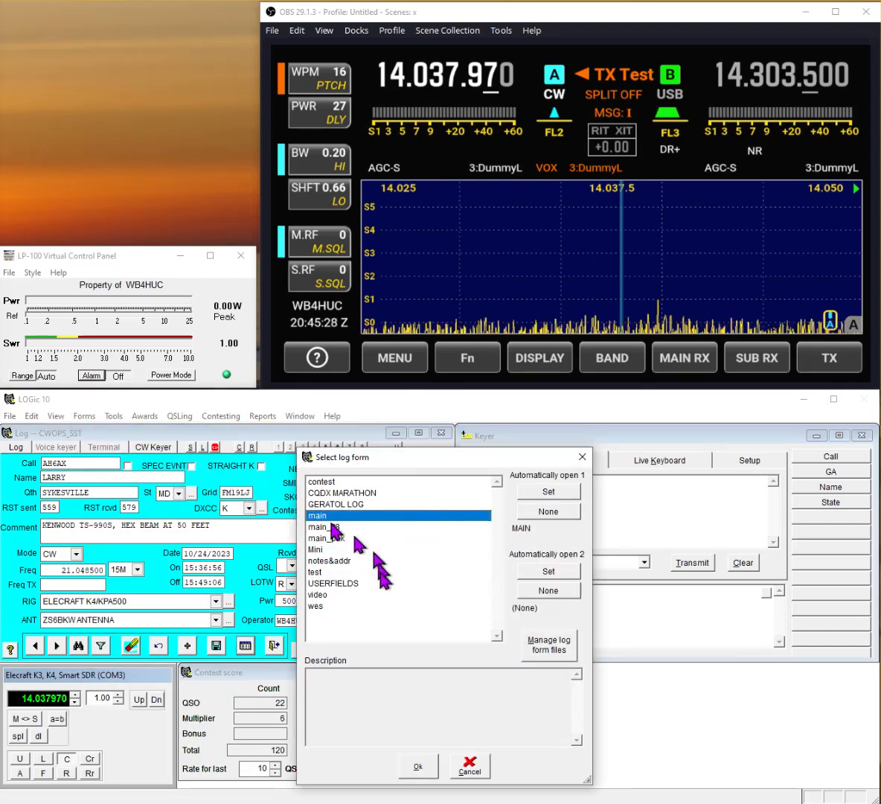
pyautogui.click(421, 766)
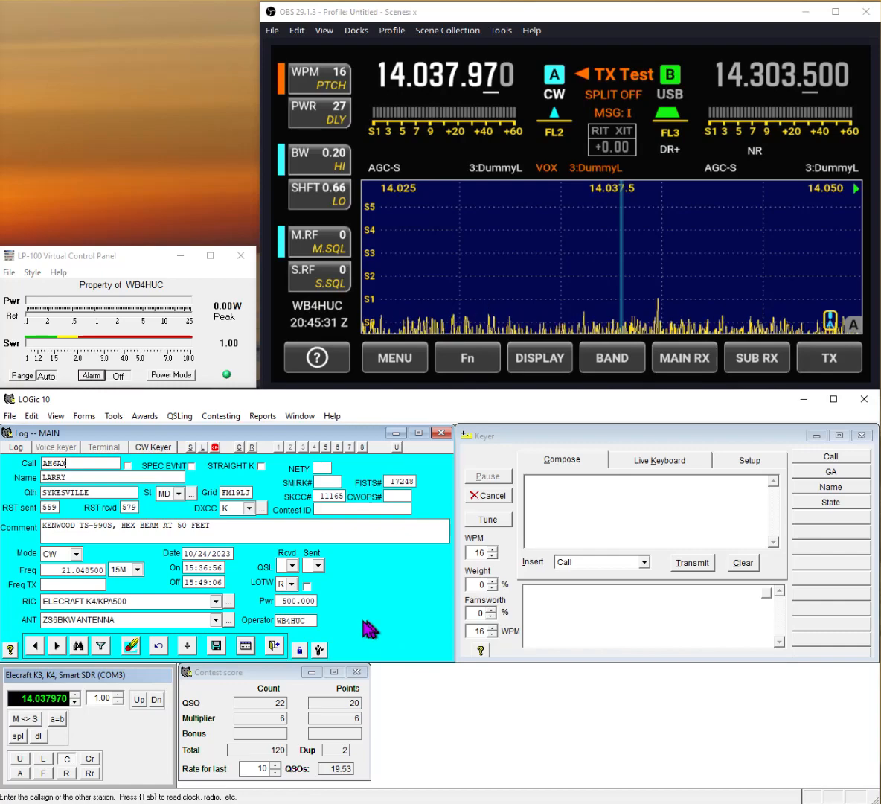
pyautogui.moveTo(284, 430); pyautogui.dragTo(745, 440)
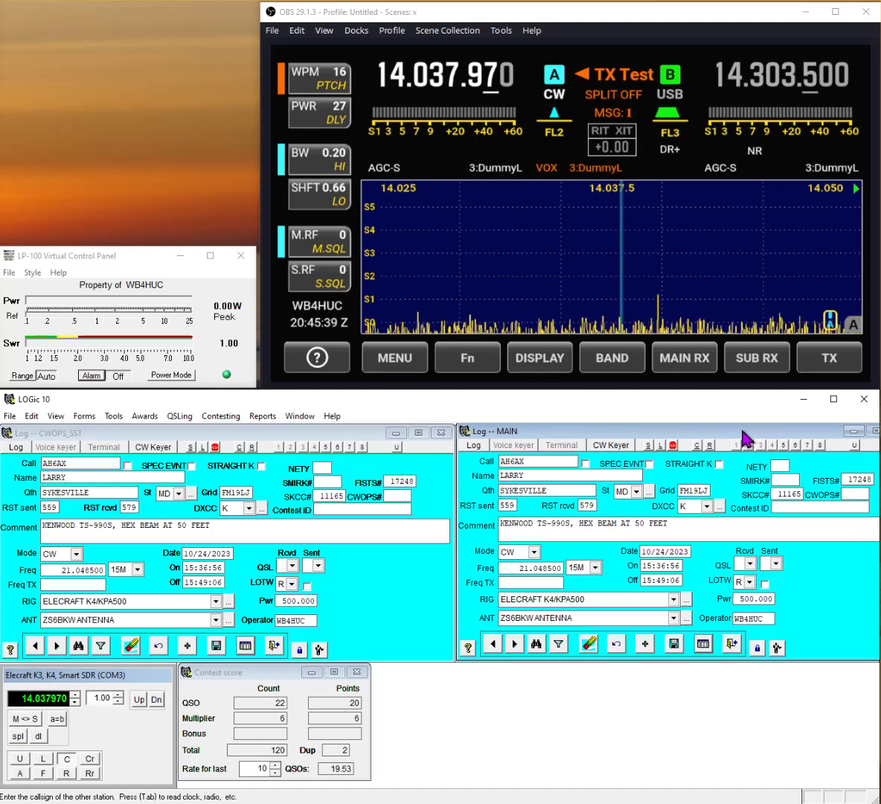
pyautogui.moveTo(744, 440); pyautogui.dragTo(662, 452)
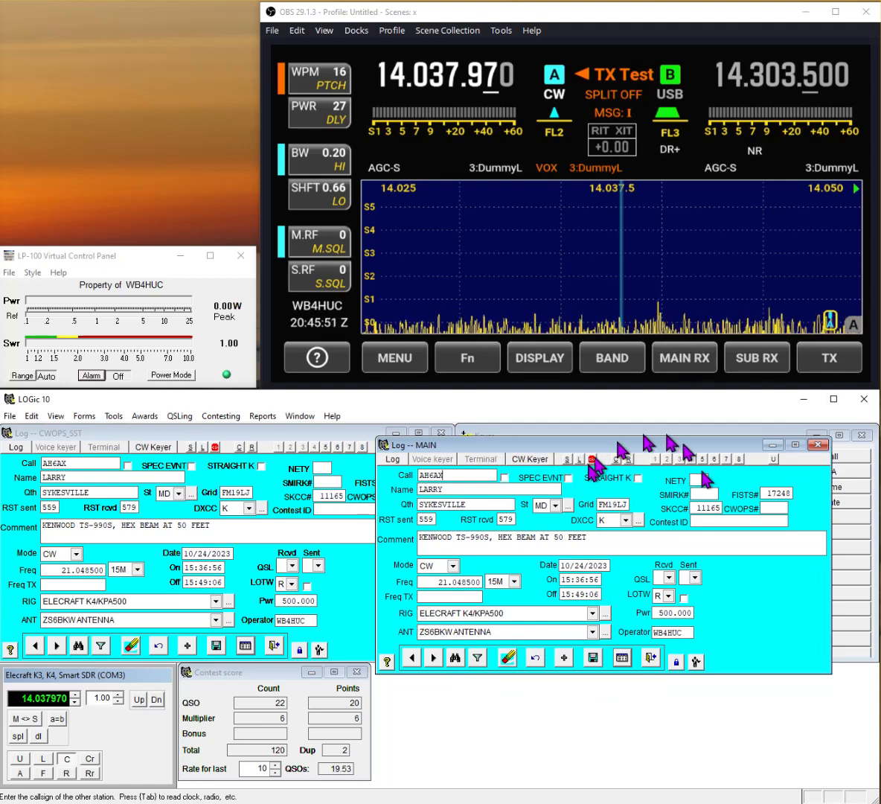
pyautogui.click(820, 450)
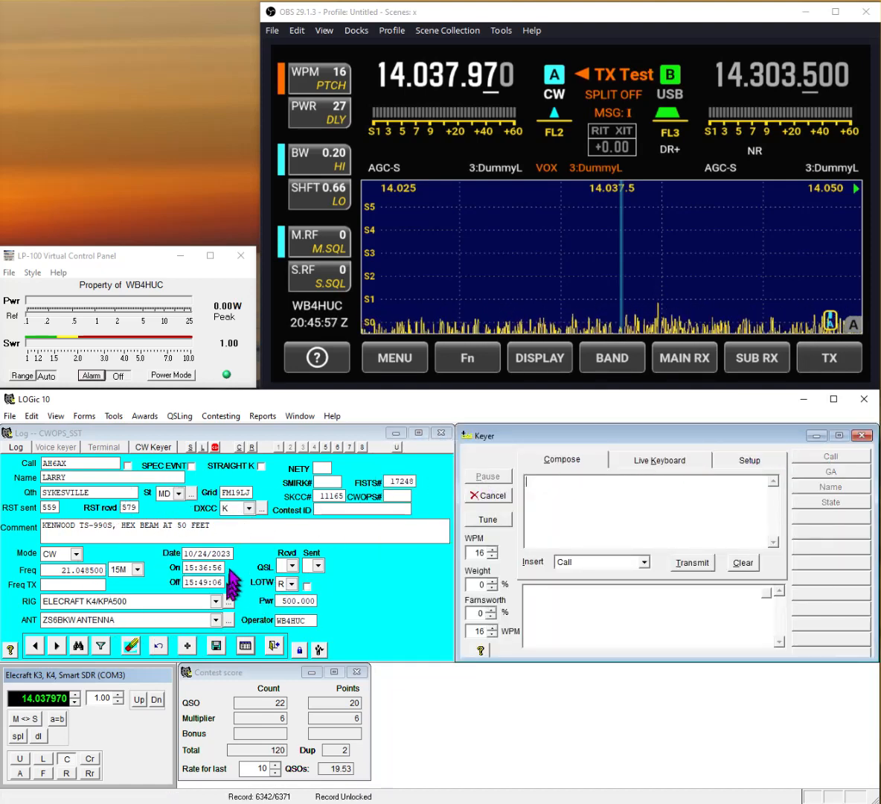
# Open the CWOPS_SST log form setup at its CW keyer function keys and select the description of key 2.
pyautogui.click(16, 446)
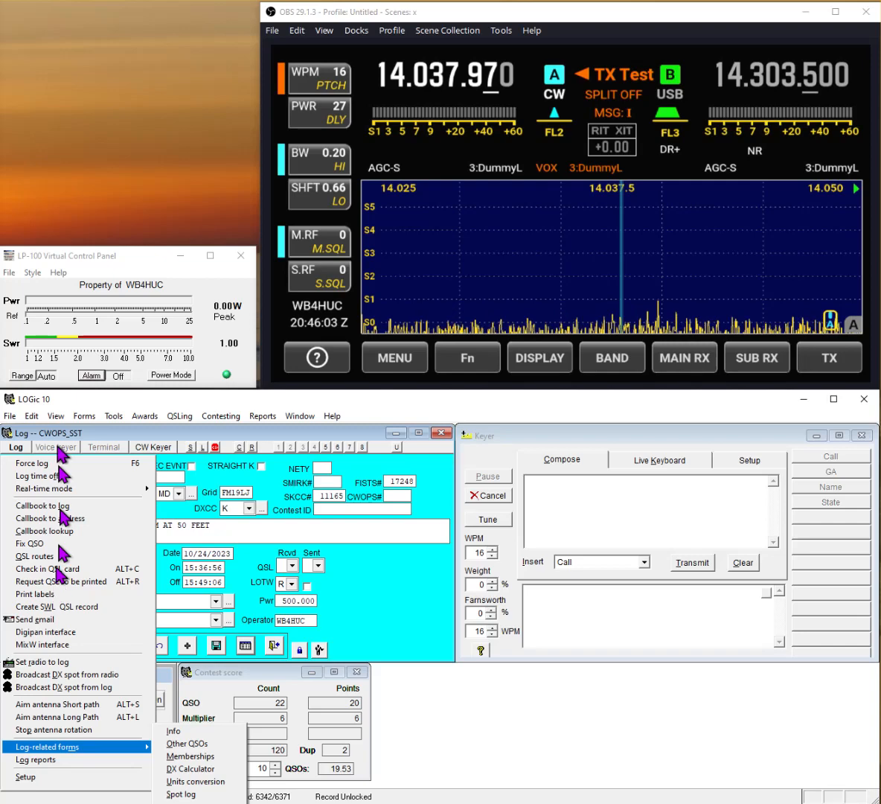
pyautogui.click(26, 776)
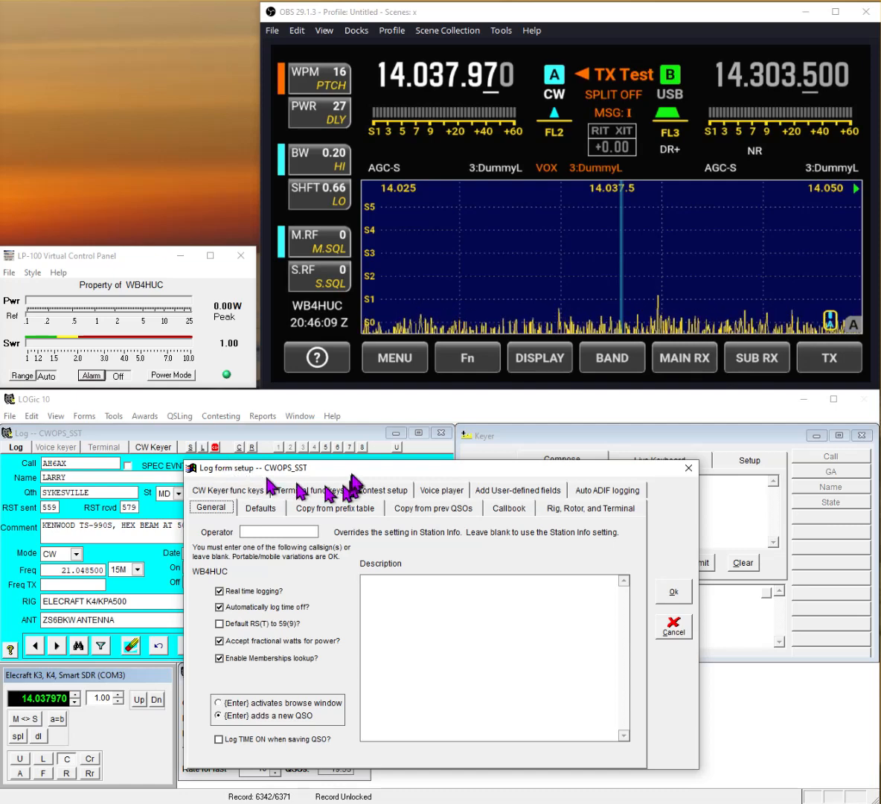
pyautogui.moveTo(352, 469); pyautogui.dragTo(301, 448)
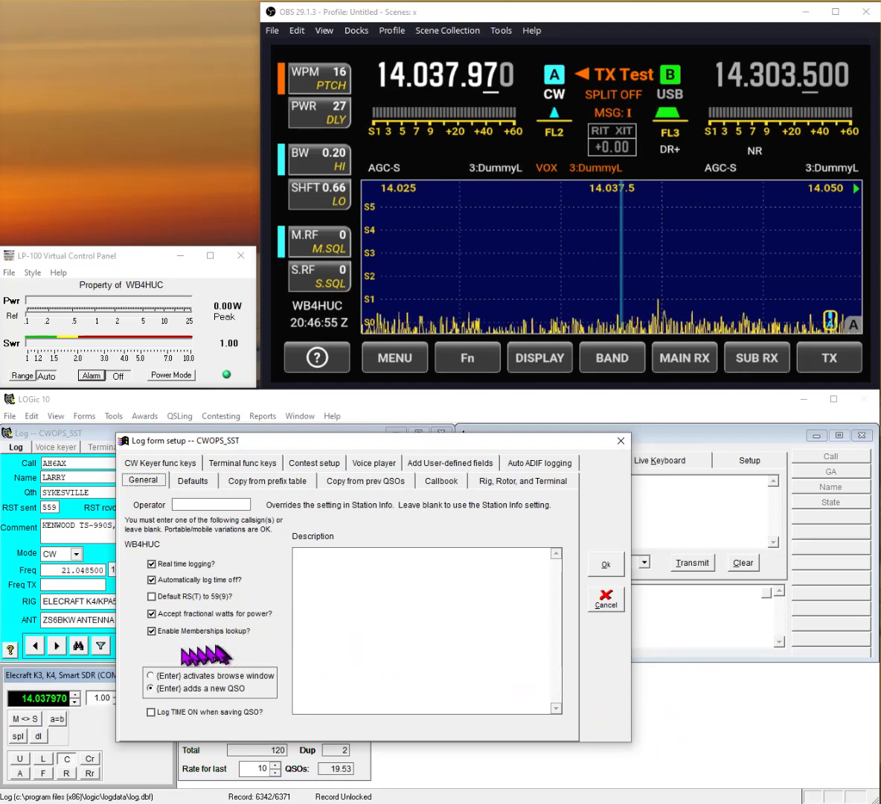
pyautogui.click(170, 468)
pyautogui.moveTo(382, 445); pyautogui.dragTo(313, 476)
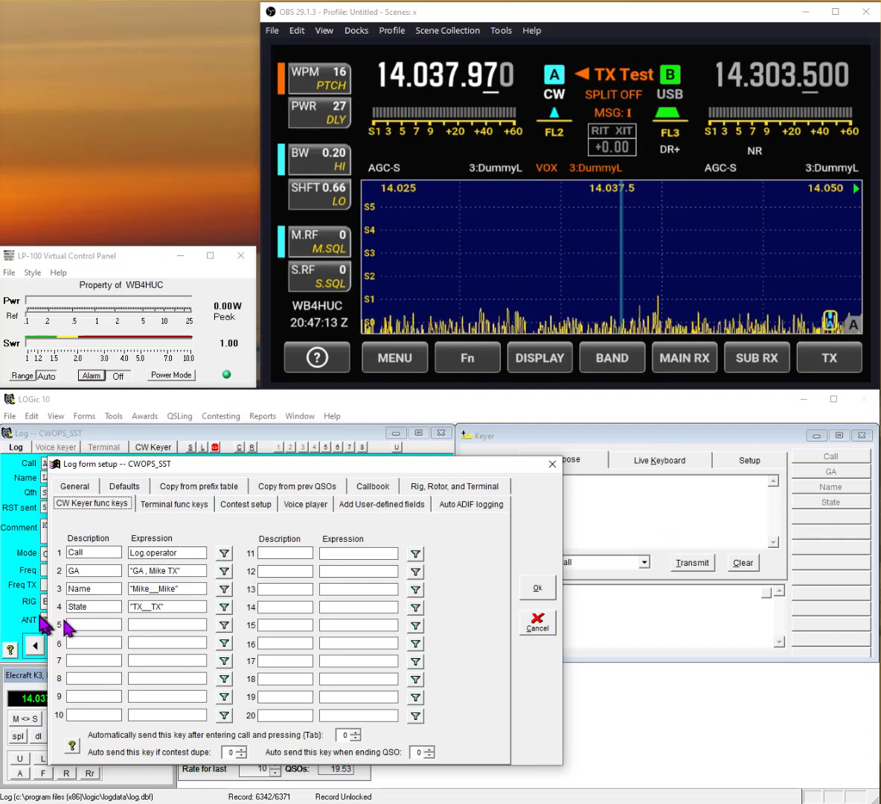
pyautogui.doubleClick(87, 573)
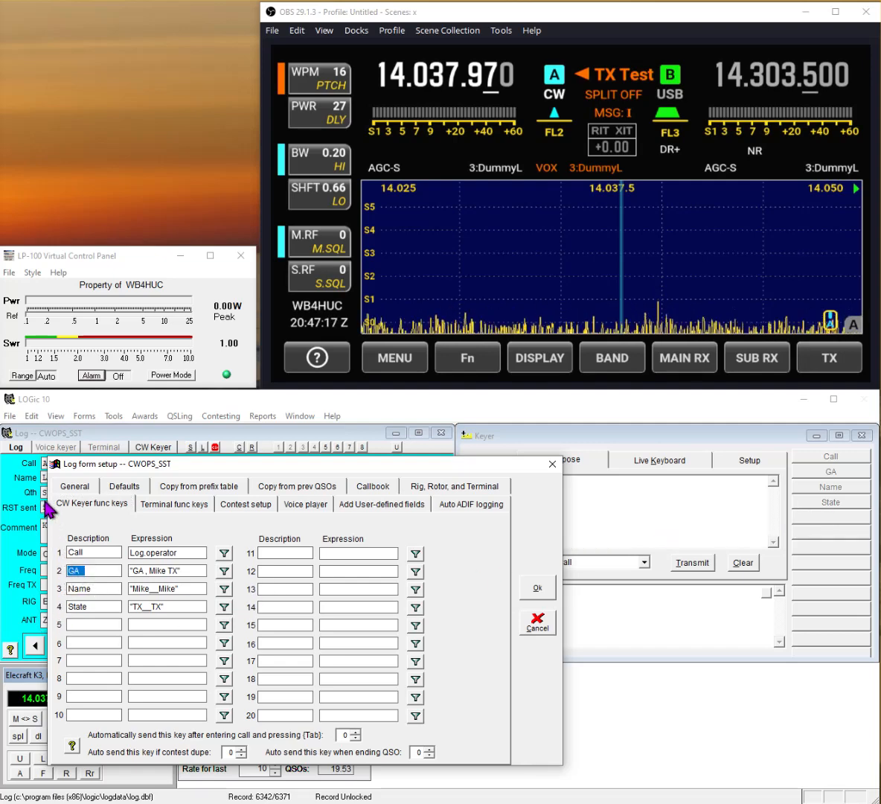
# Set the description of CW keyer function key 2 to Exchange, and review the terminal keys, user-defined fields and ADIF logging settings.
pyautogui.write('Exchange')
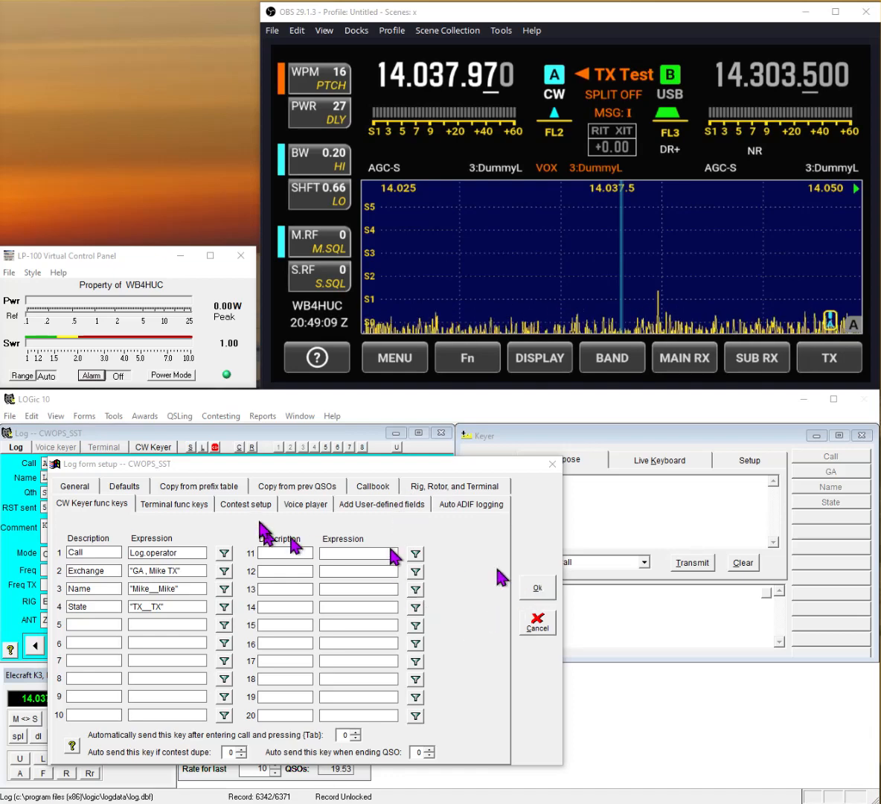
pyautogui.click(188, 503)
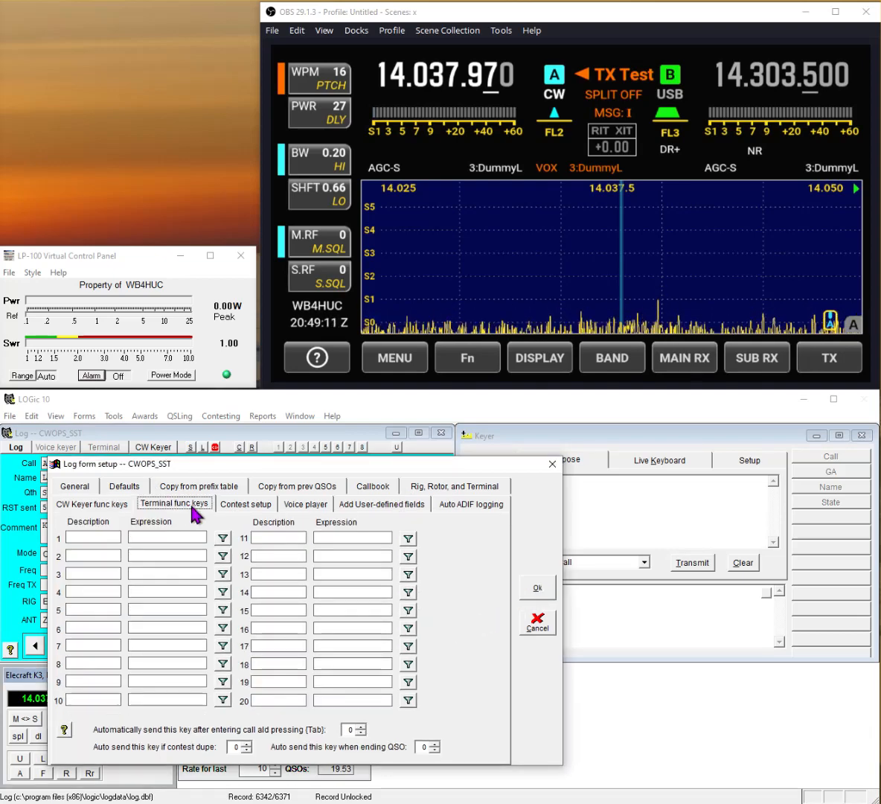
pyautogui.click(296, 504)
pyautogui.click(393, 512)
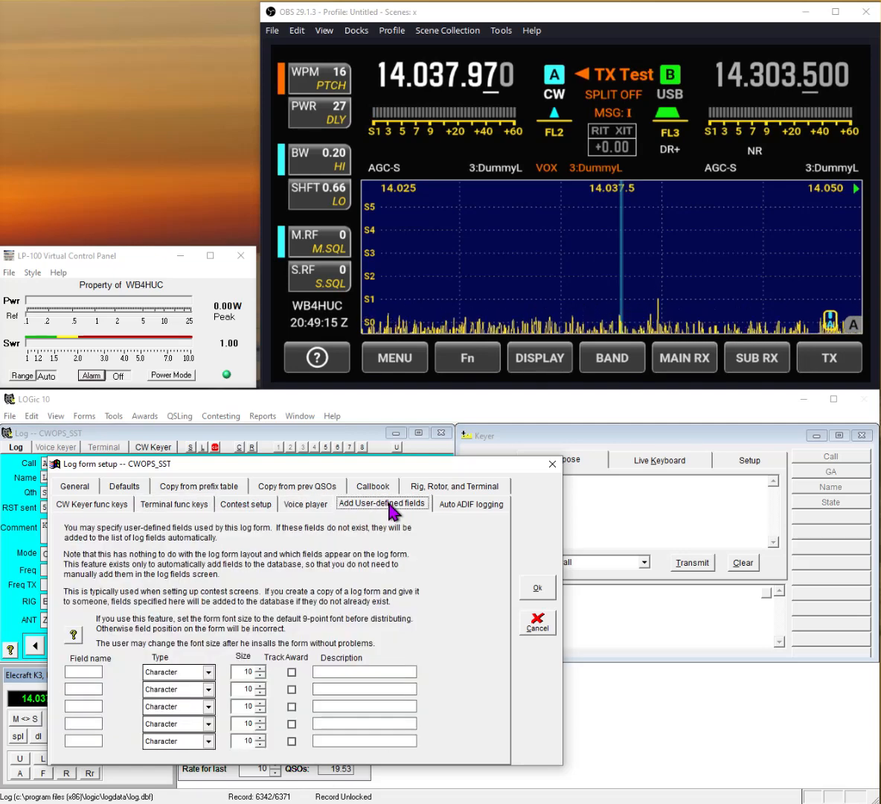
pyautogui.click(470, 506)
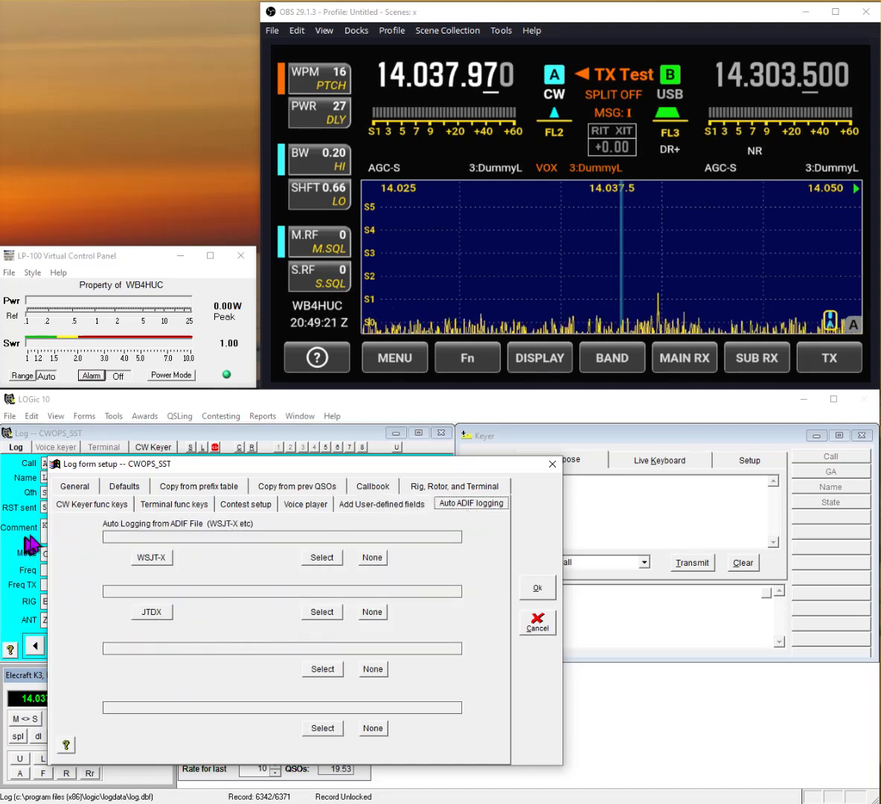
# Examine the default field values for new QSOs and the seventh row's field choices, and compare them with the log form behind.
pyautogui.click(143, 488)
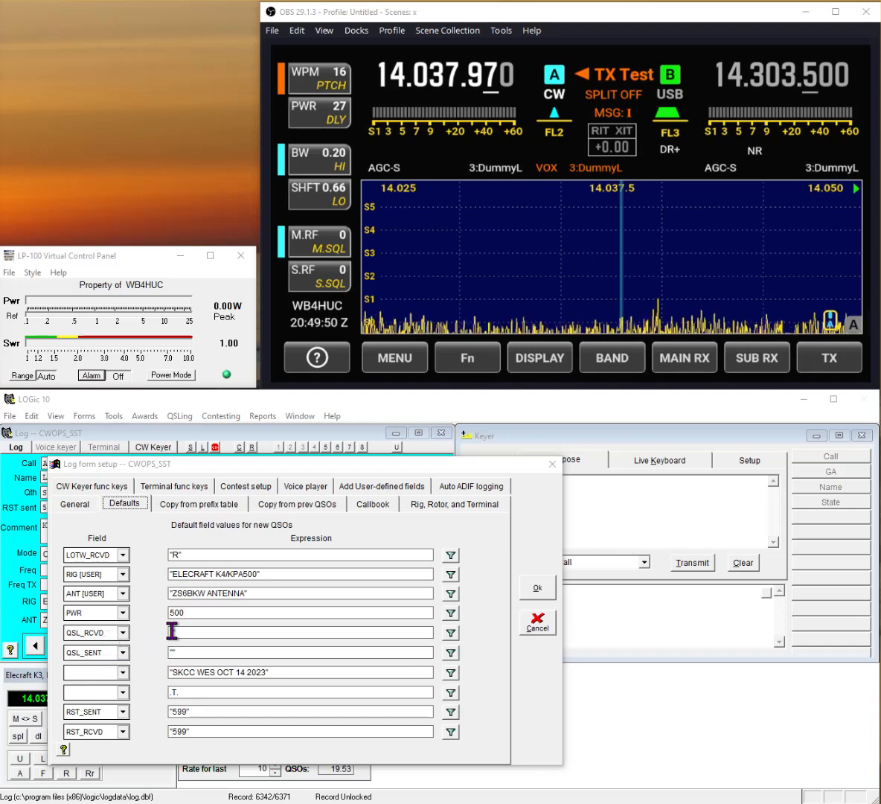
pyautogui.click(119, 672)
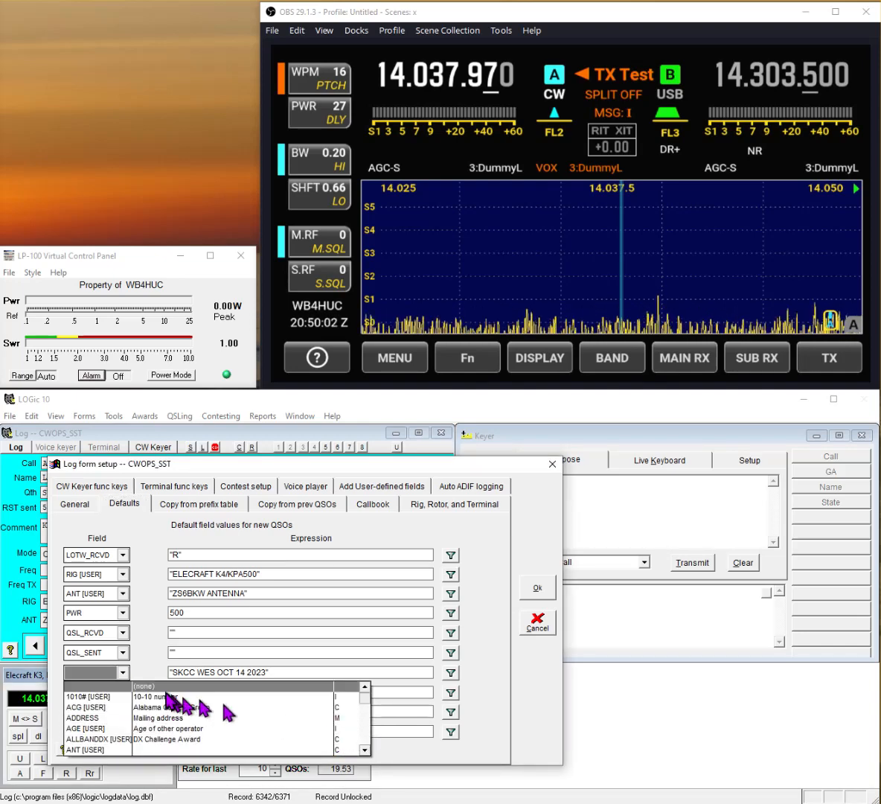
pyautogui.click(366, 732)
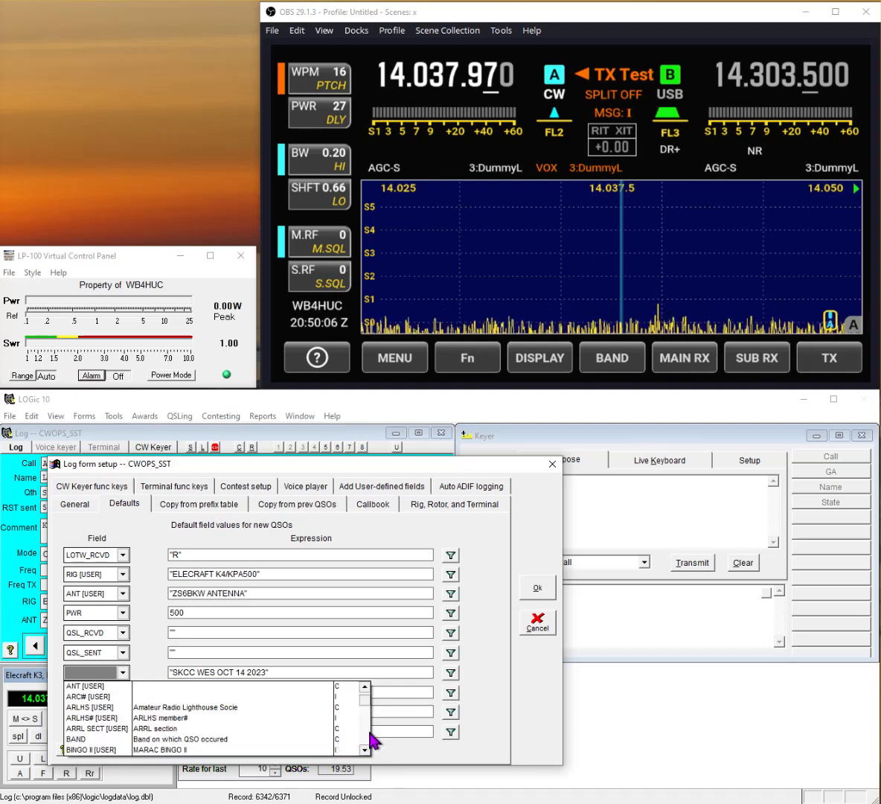
pyautogui.click(369, 732)
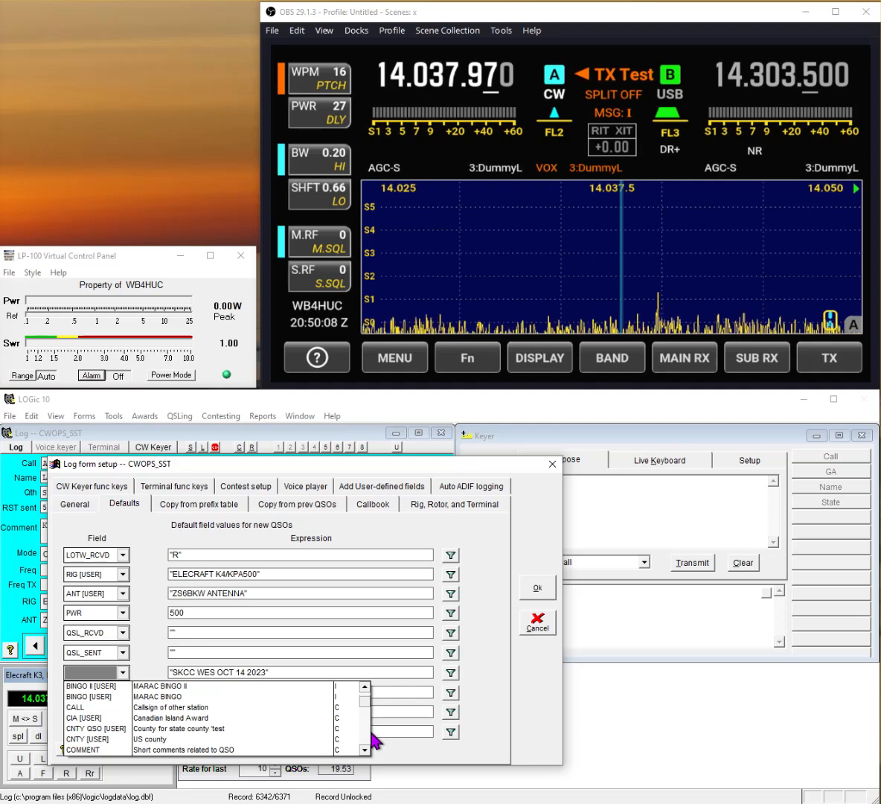
pyautogui.click(371, 732)
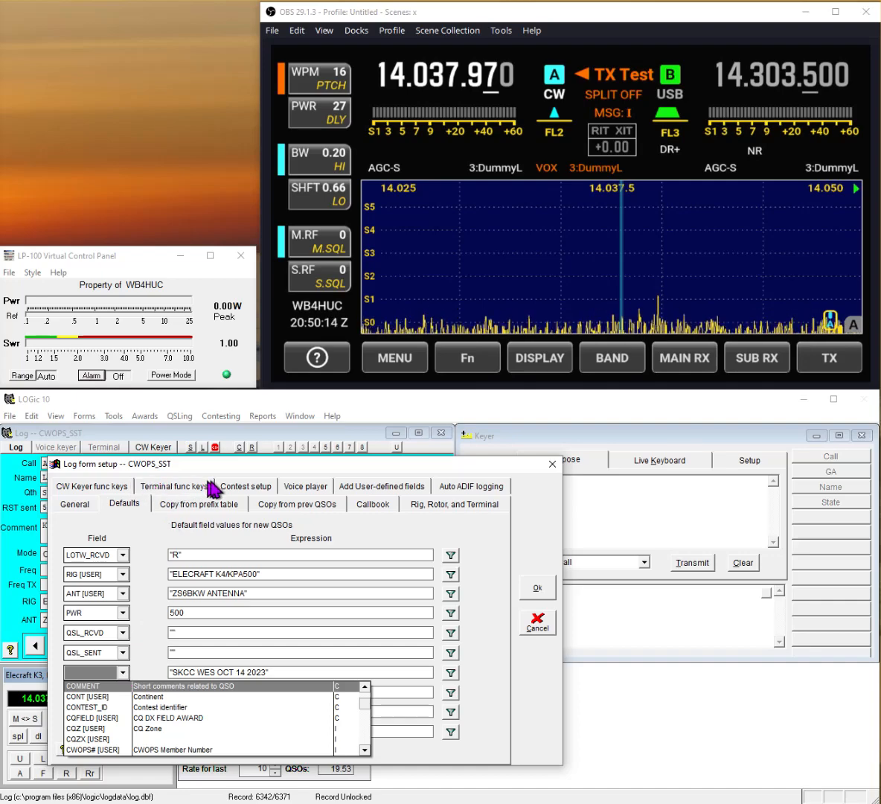
pyautogui.click(240, 463)
pyautogui.click(421, 541)
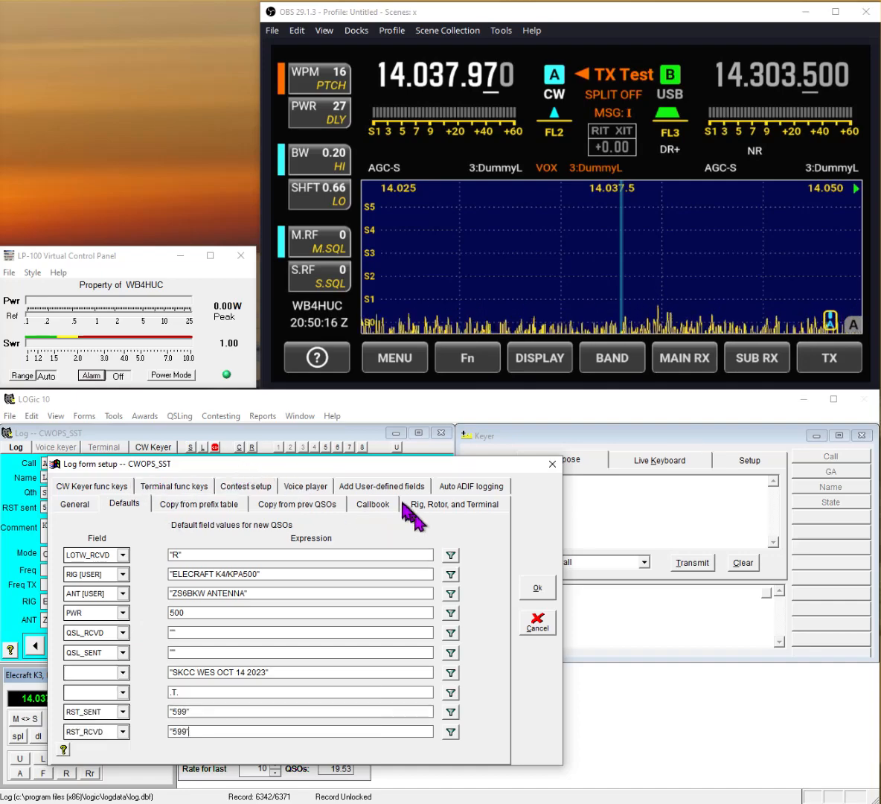
pyautogui.moveTo(394, 471); pyautogui.dragTo(340, 631)
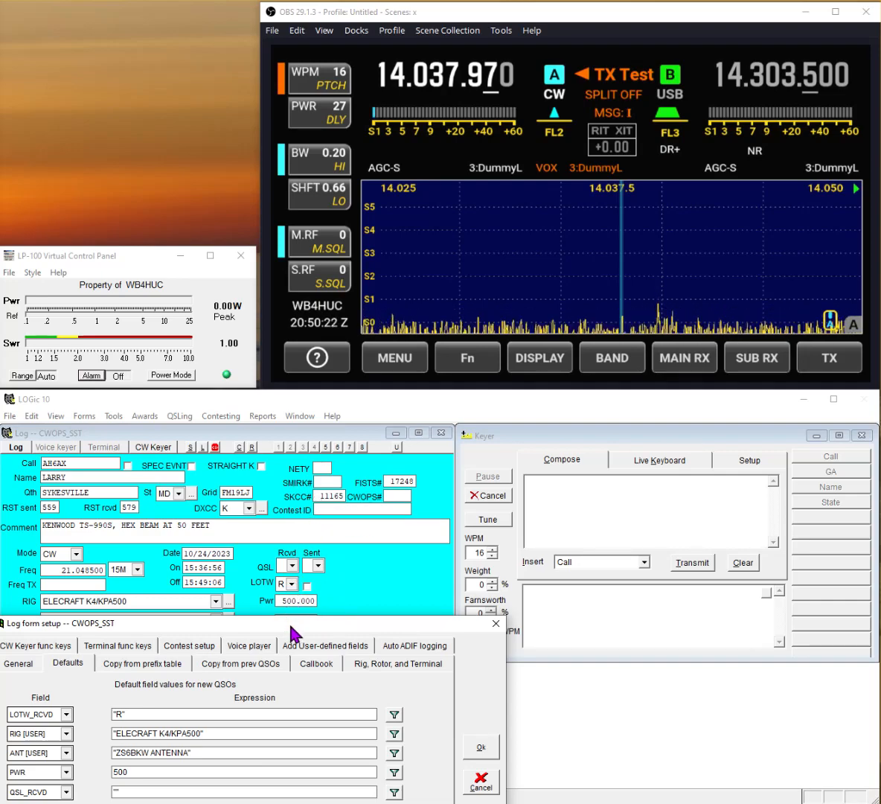
pyautogui.moveTo(290, 626); pyautogui.dragTo(340, 440)
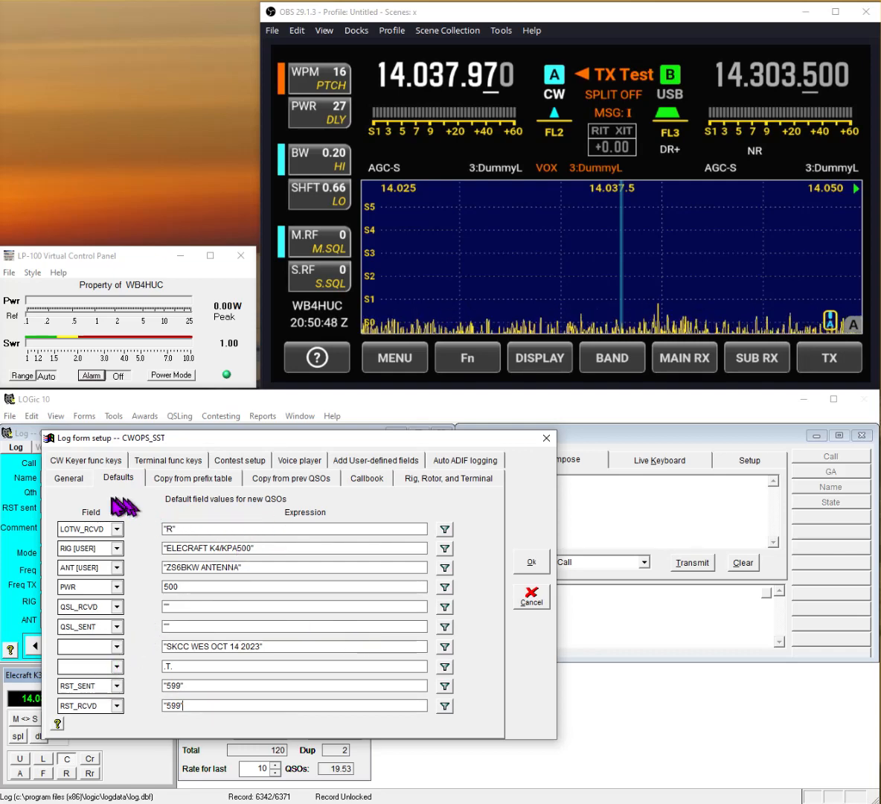
# Review the prefix table copy, previous QSO copy, callbook, rig and rotor, voice player and general contest settings of the form.
pyautogui.click(198, 479)
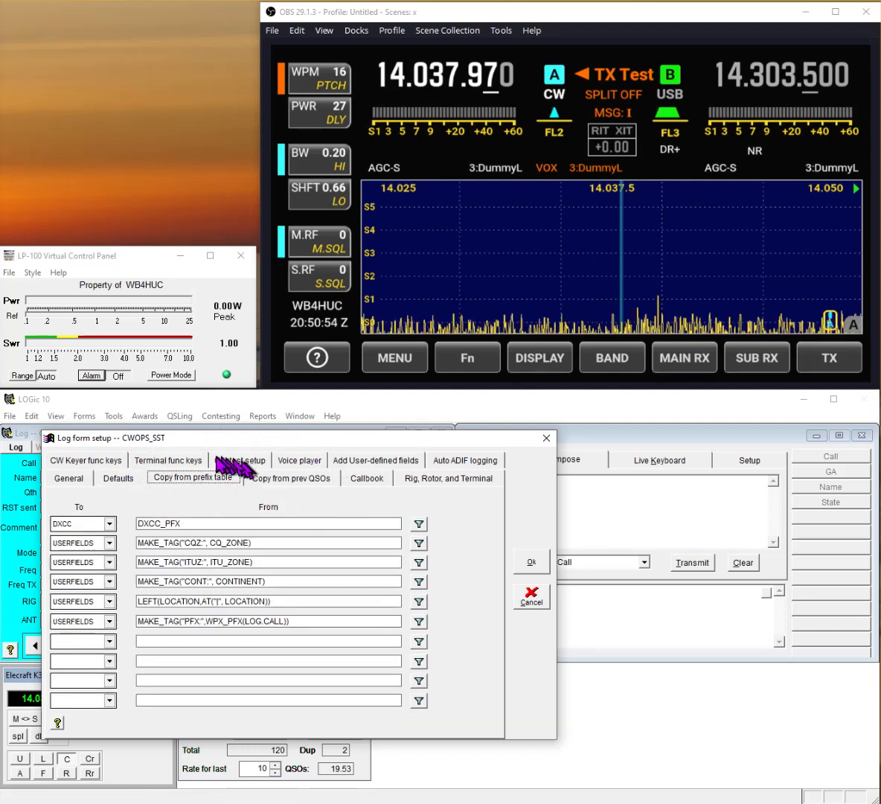
pyautogui.click(305, 480)
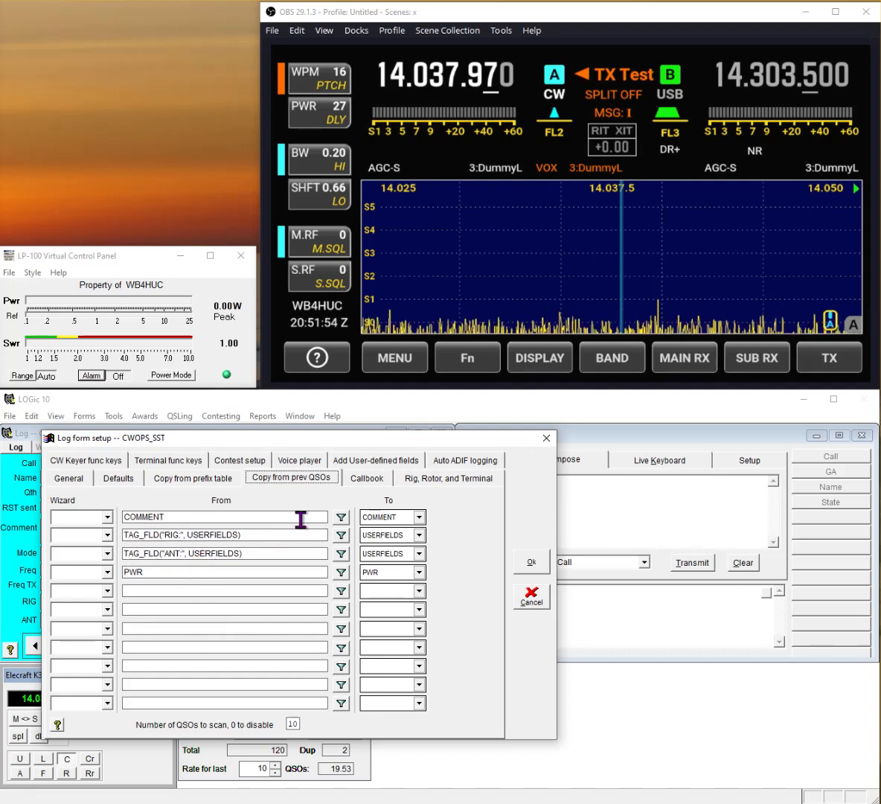
pyautogui.click(367, 480)
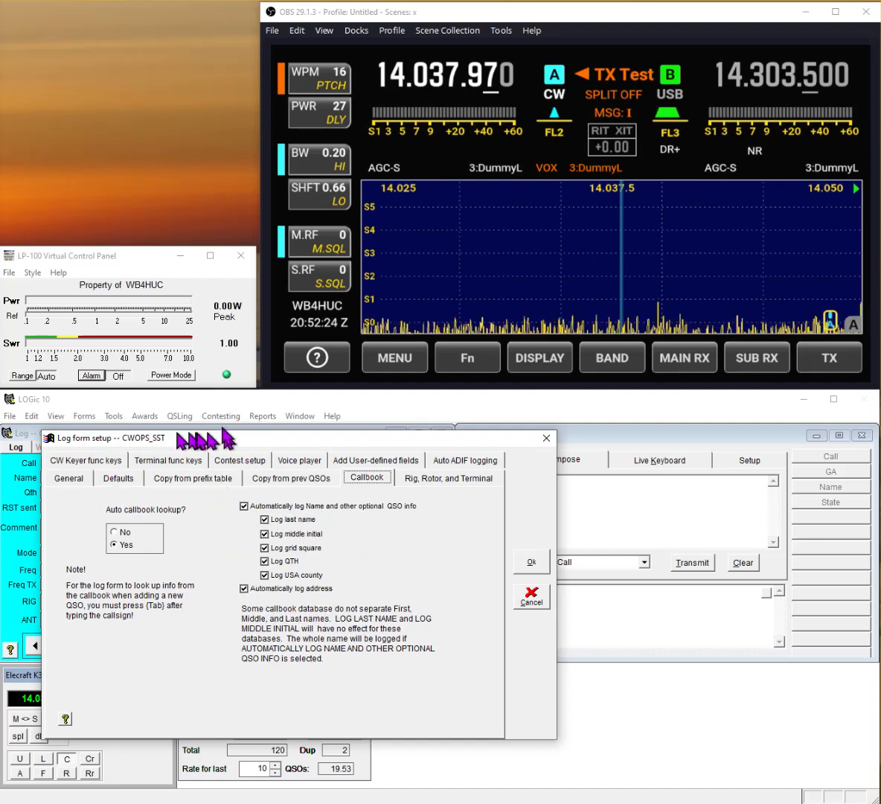
pyautogui.click(444, 478)
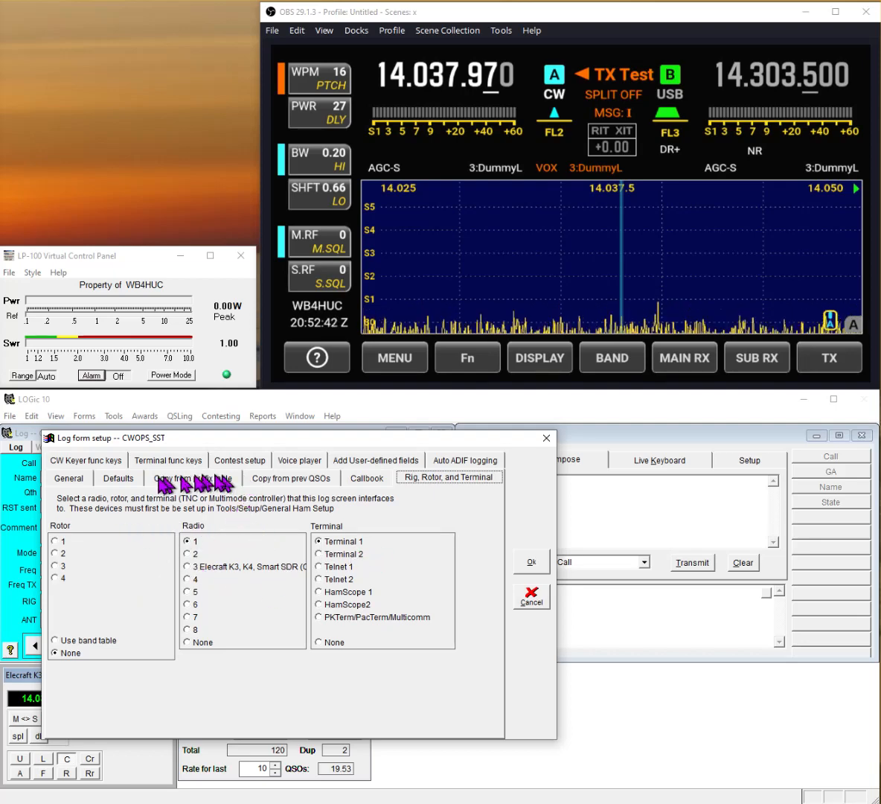
pyautogui.click(307, 462)
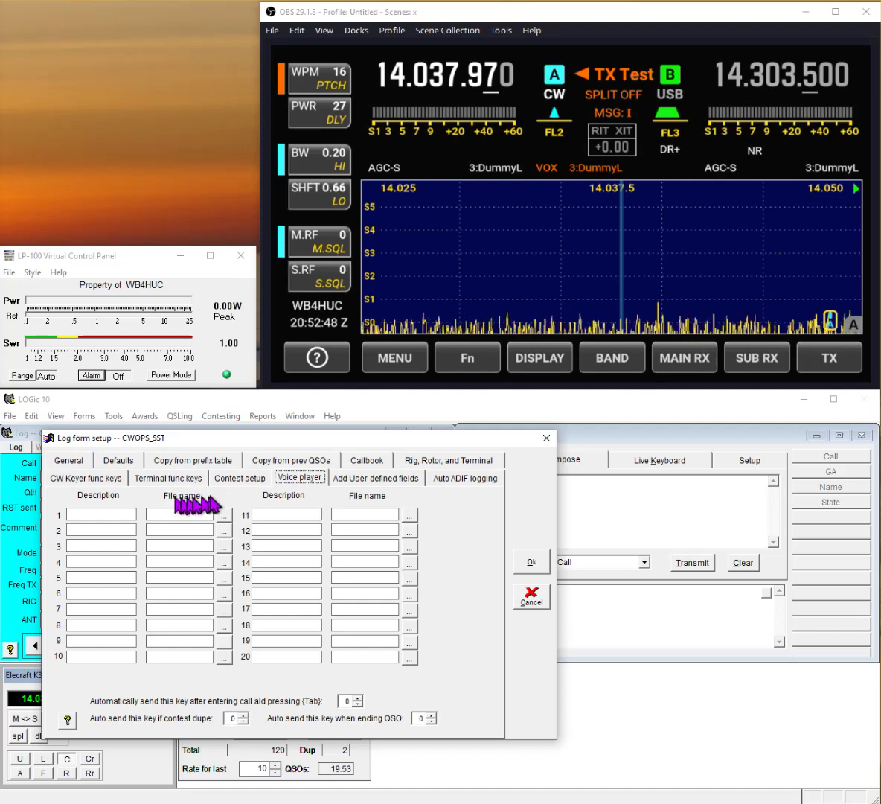
pyautogui.click(253, 478)
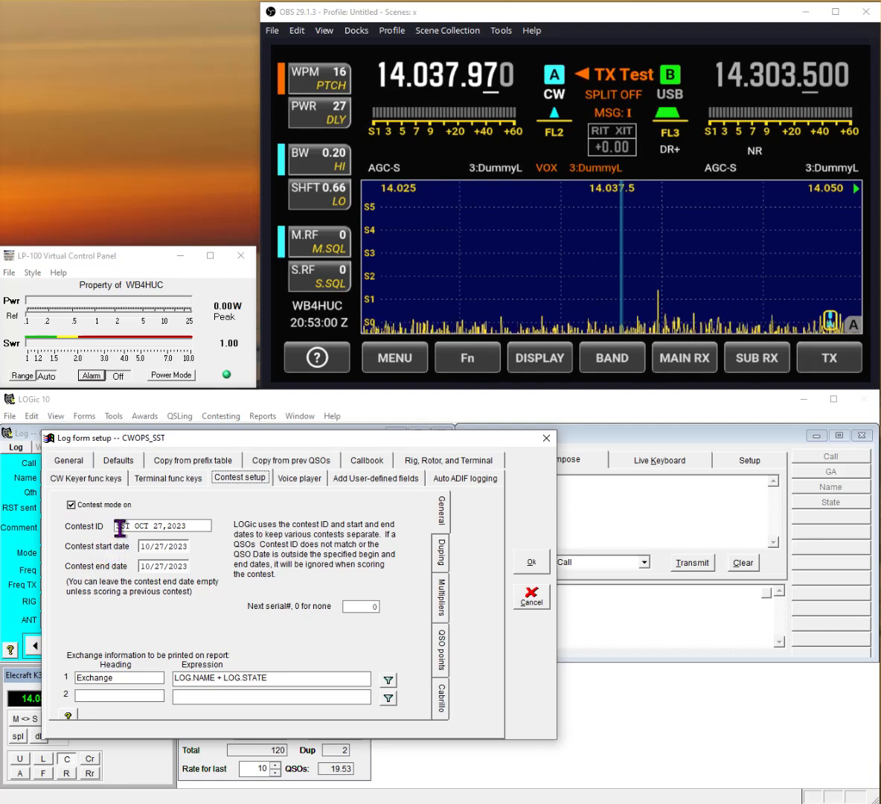
pyautogui.moveTo(121, 527)
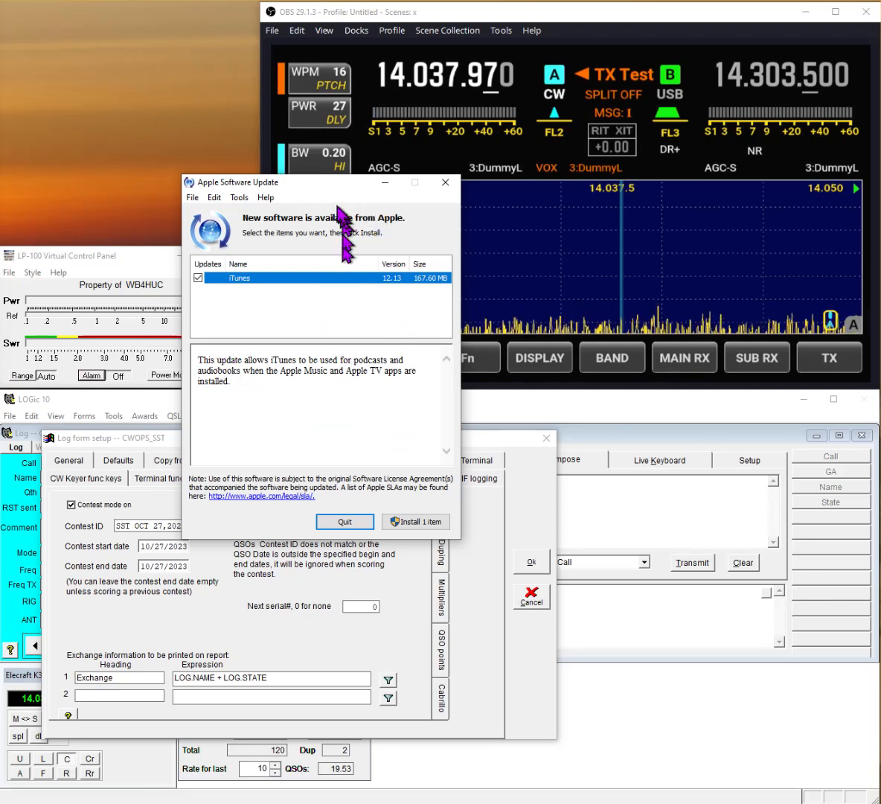
# Install the iTunes update offered by Apple Software Update with administrator permission, and move its window clear of the form setup.
pyautogui.moveTo(339, 182); pyautogui.dragTo(341, 374)
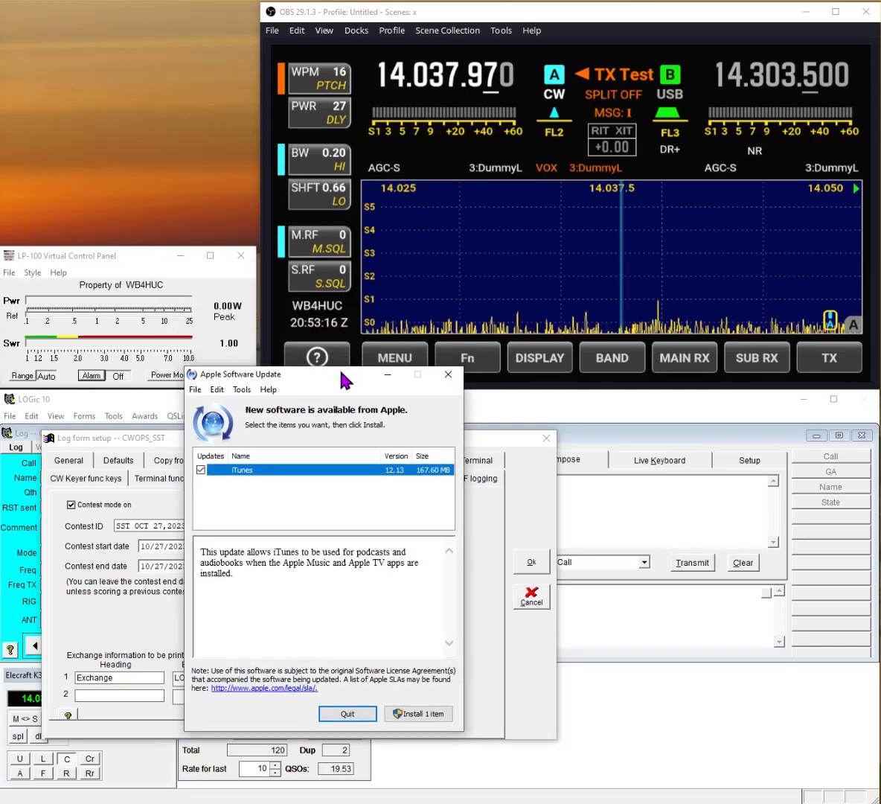
pyautogui.click(405, 714)
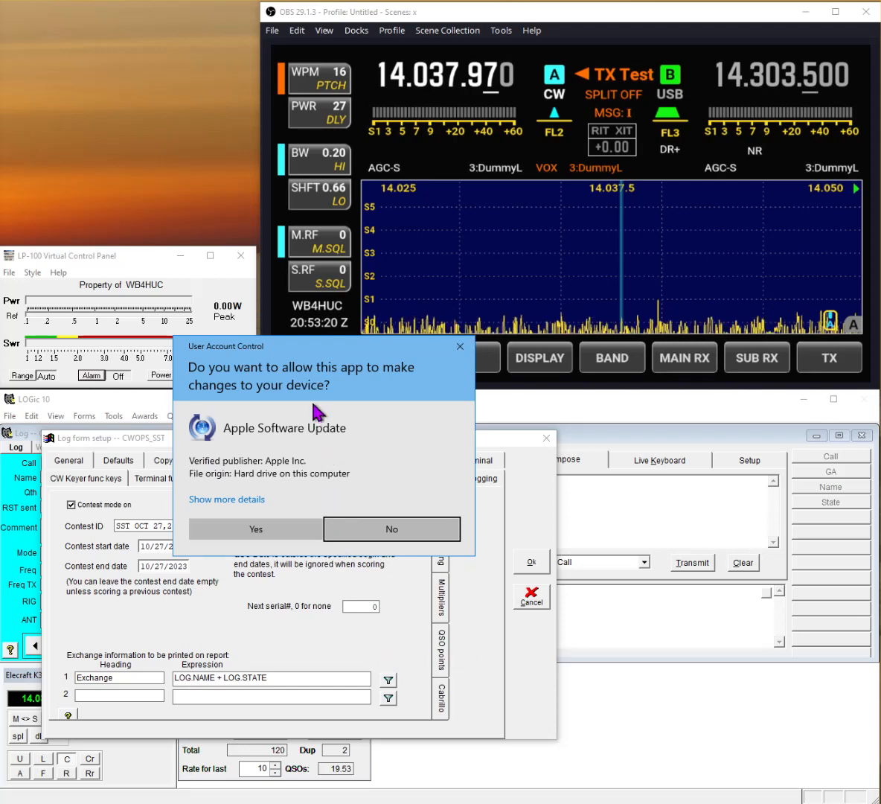
pyautogui.click(246, 524)
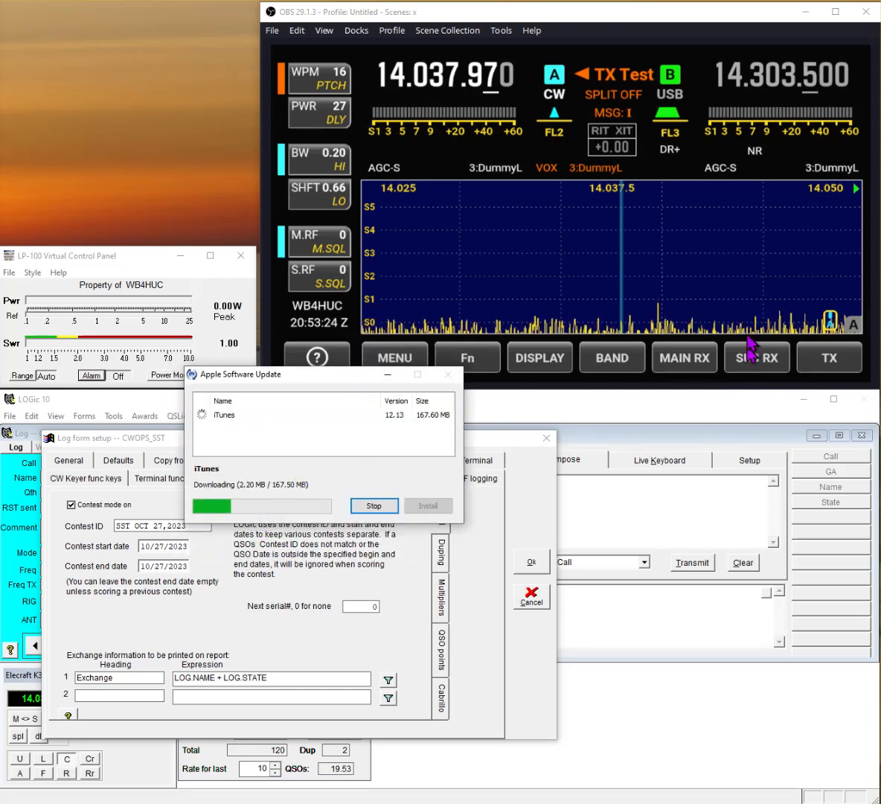
pyautogui.moveTo(331, 376); pyautogui.dragTo(878, 285)
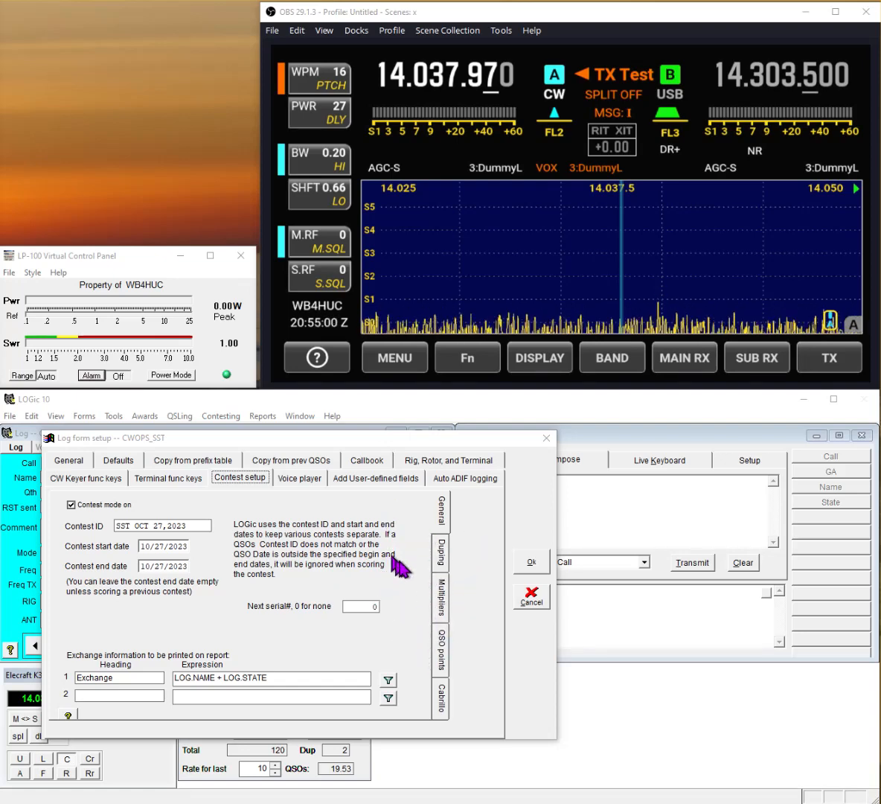
# Show the contest duping settings of the CWOPS_SST form and dismiss the interrupting Apple Software Update message.
pyautogui.click(442, 554)
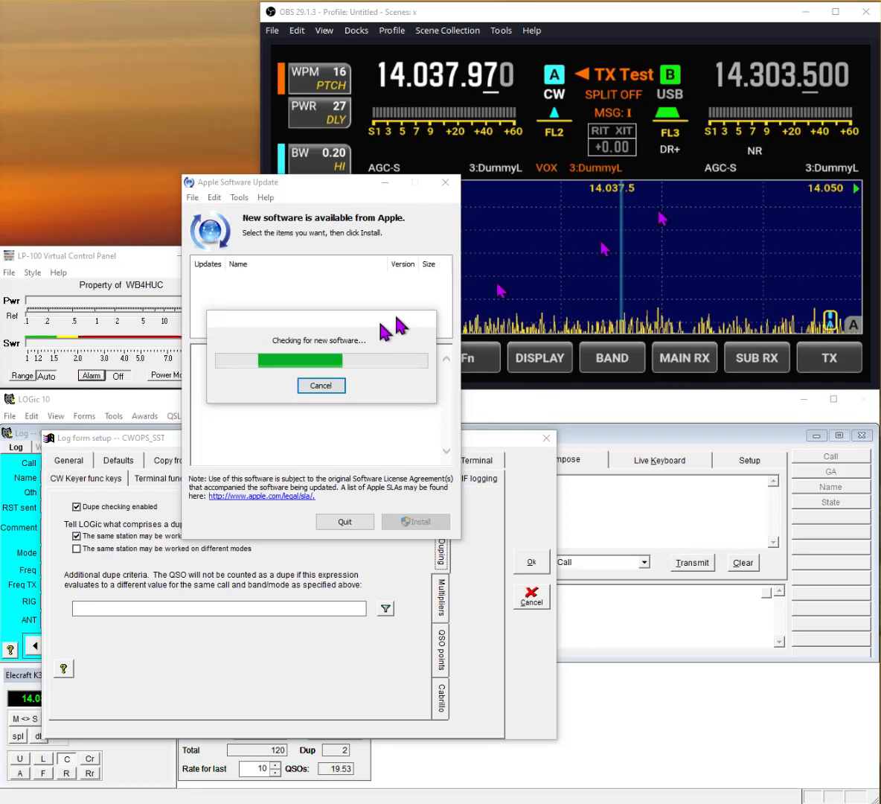
pyautogui.moveTo(309, 321); pyautogui.dragTo(678, 309)
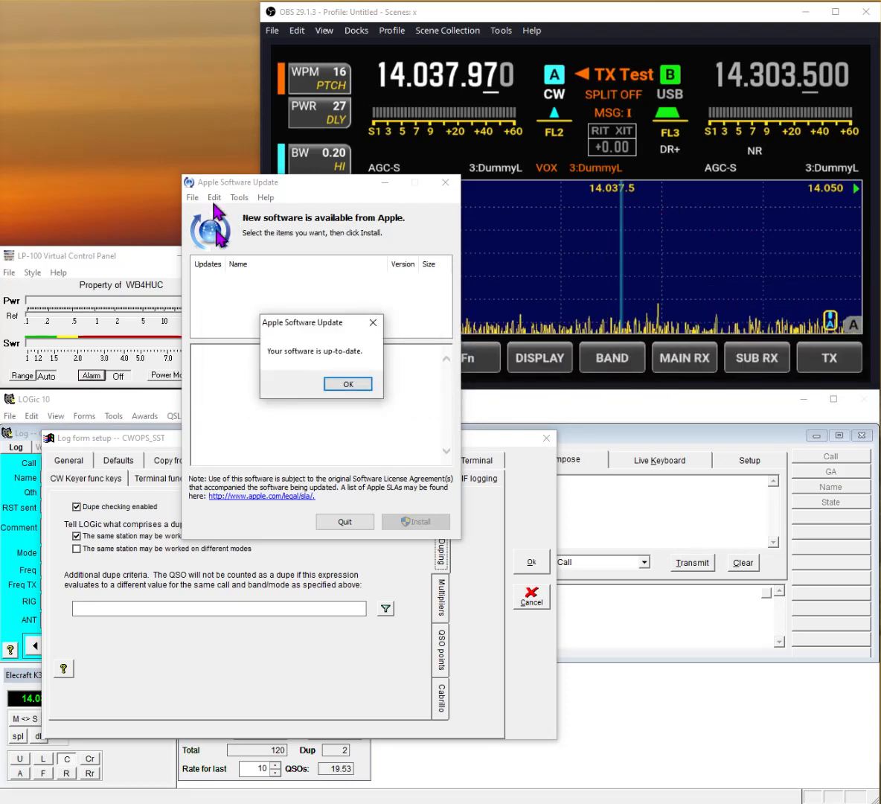
pyautogui.click(363, 388)
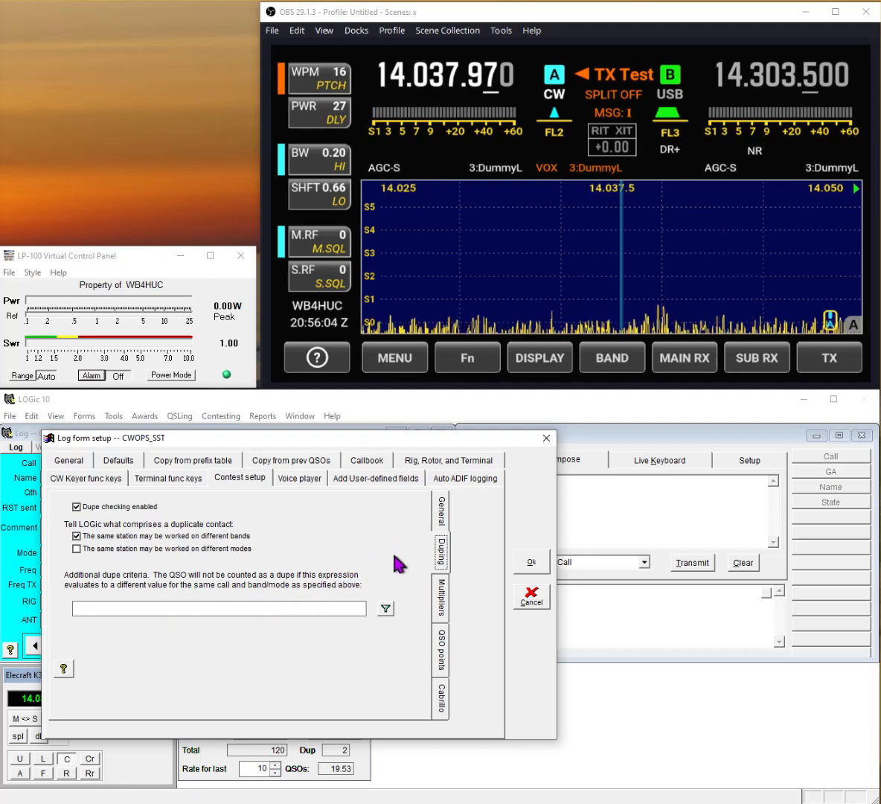
# Review the contest multipliers, QSO points and Cabrillo settings, and save the CWOPS_SST form setup.
pyautogui.click(442, 596)
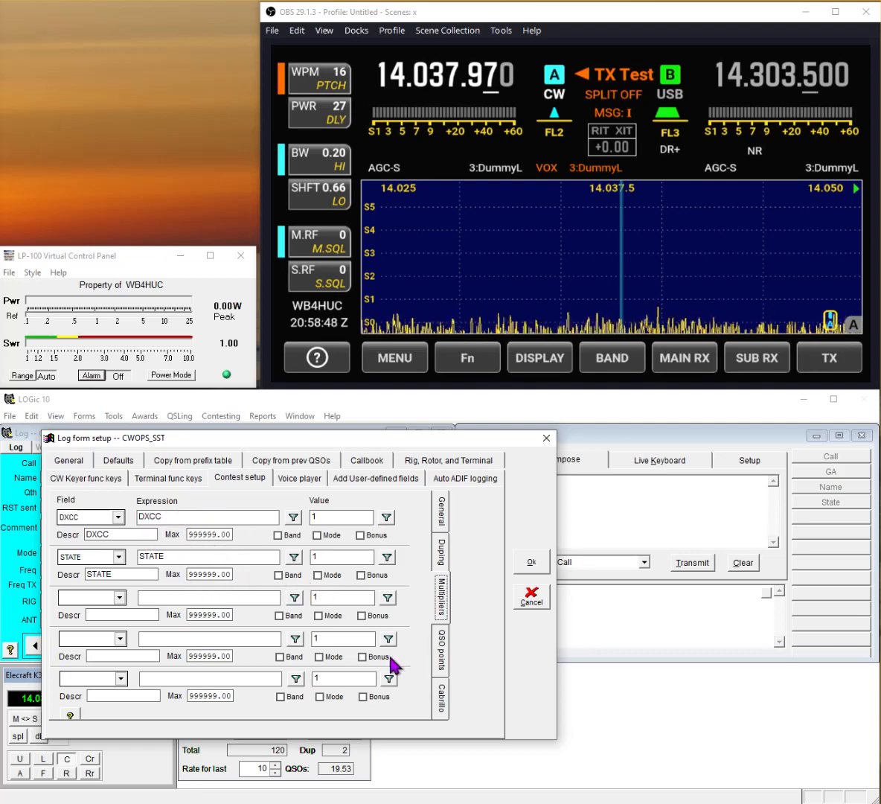
pyautogui.click(442, 653)
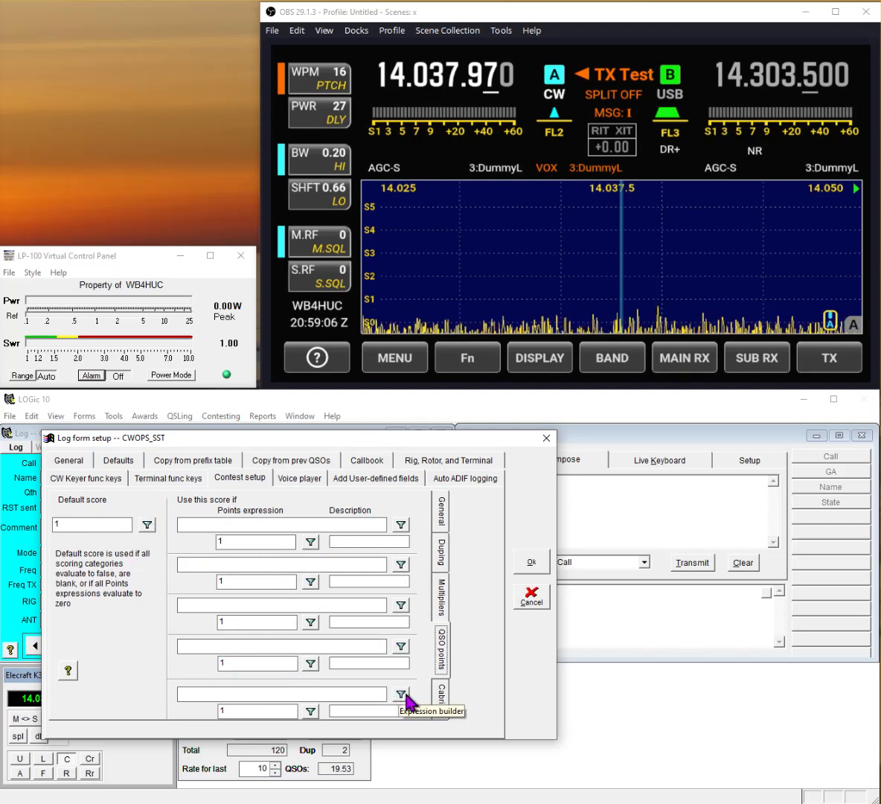
pyautogui.click(443, 699)
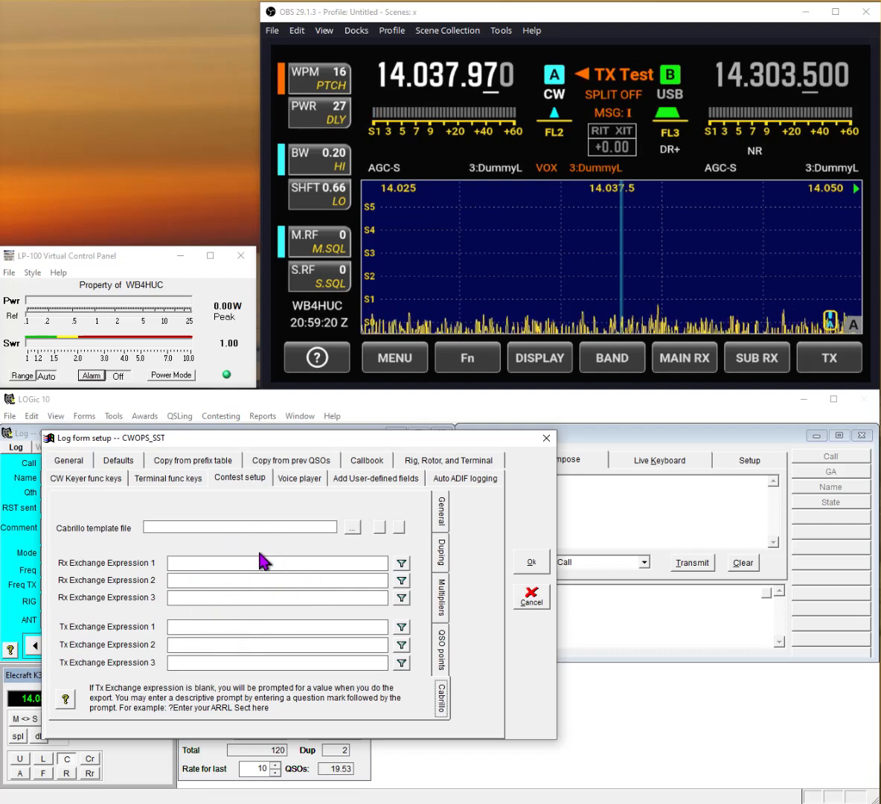
pyautogui.click(244, 482)
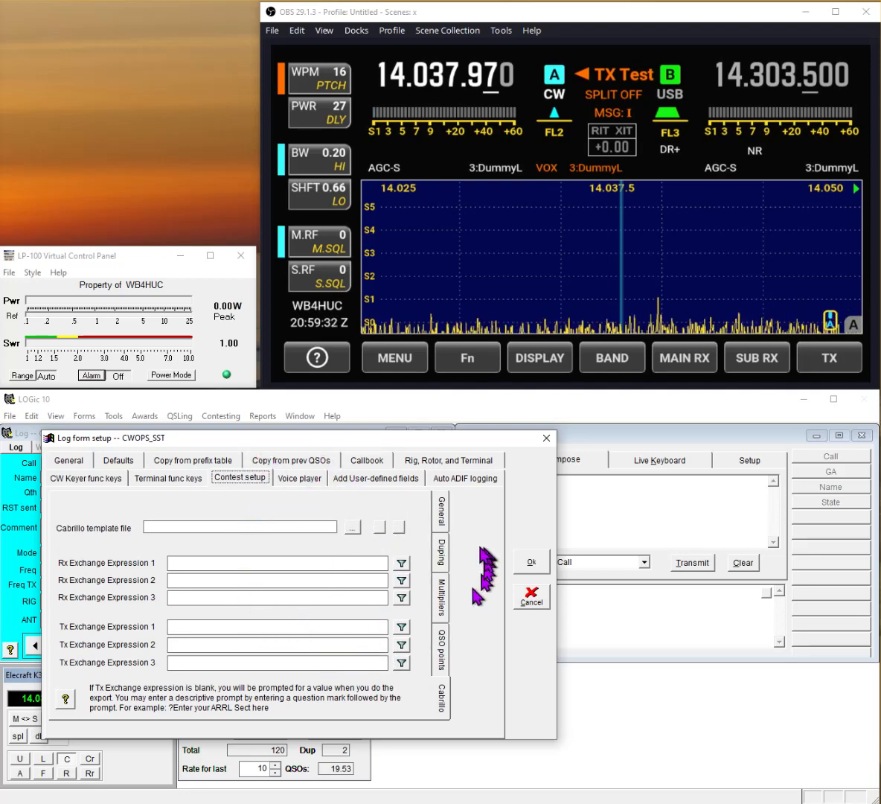
pyautogui.click(532, 563)
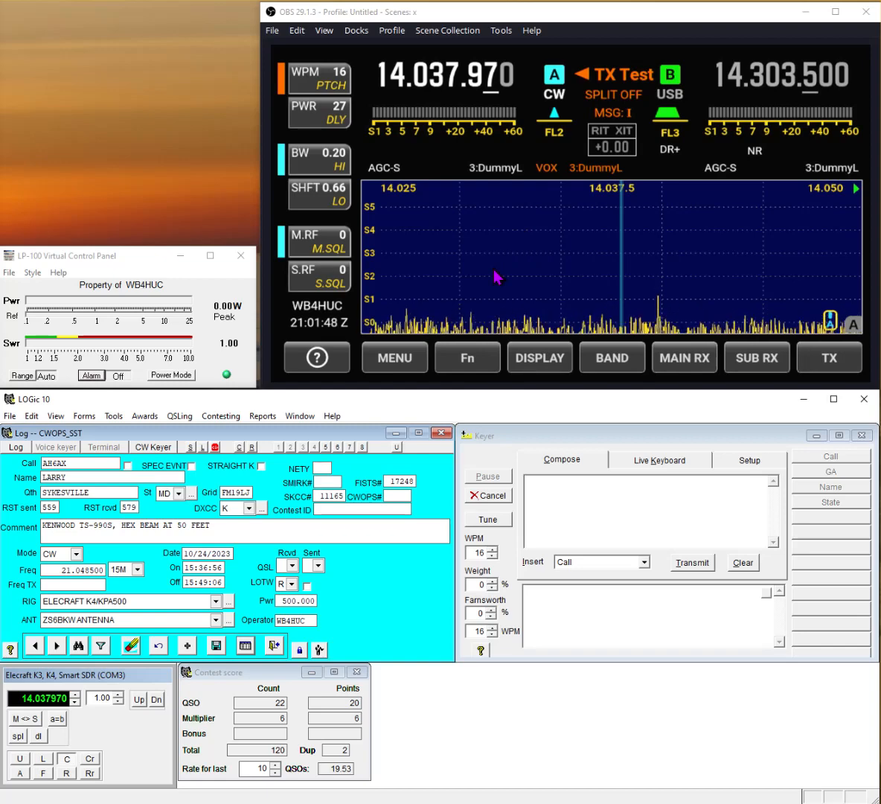
# Cycle the radio's antenna through KAT500 and MFJ Loop back to DummyL, and switch from TX Test to live transmit at power 5.0.
pyautogui.click(498, 175)
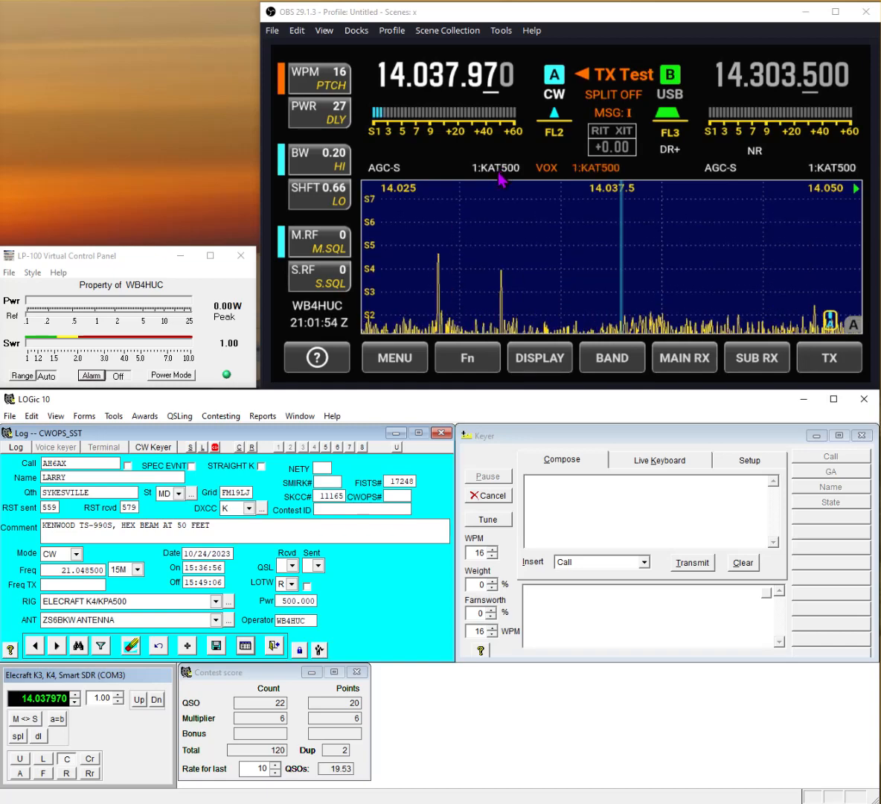
pyautogui.click(498, 176)
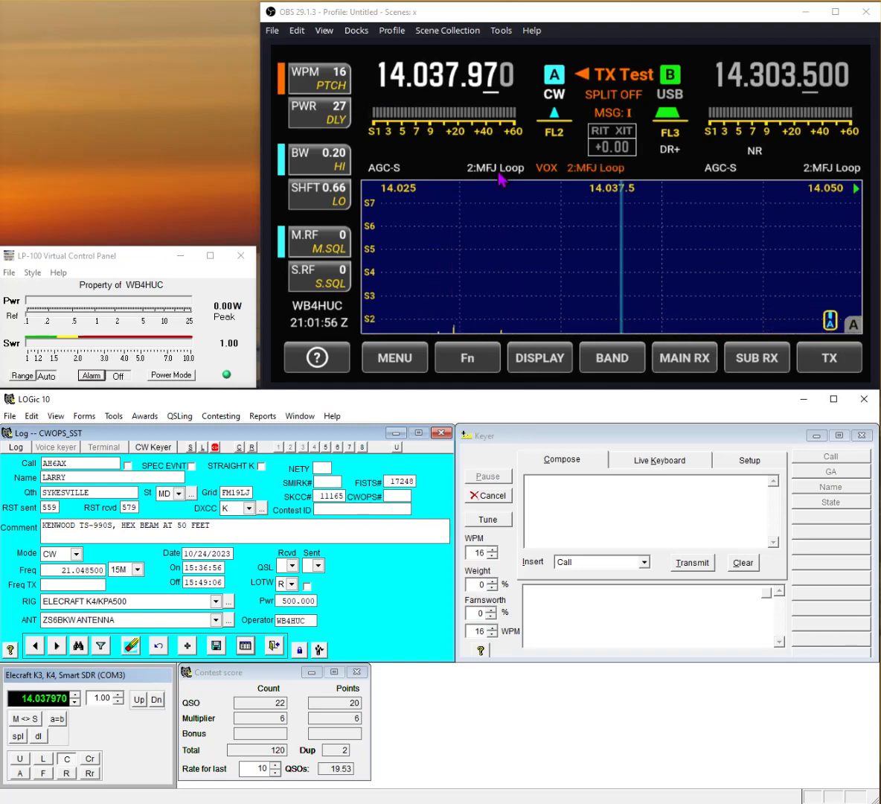
pyautogui.click(500, 174)
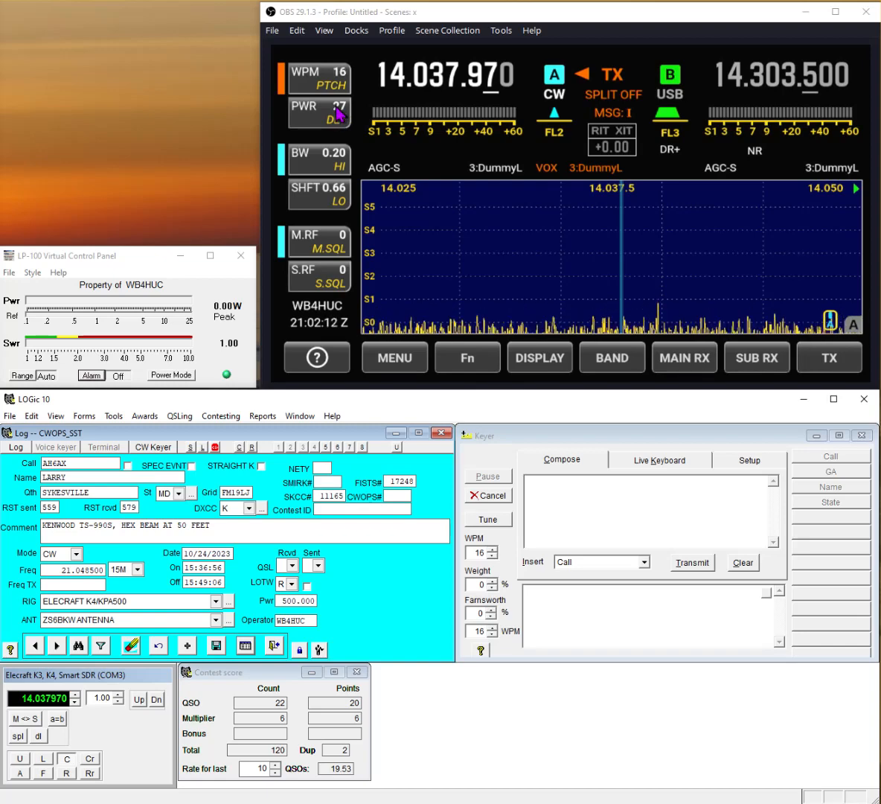
pyautogui.click(318, 108)
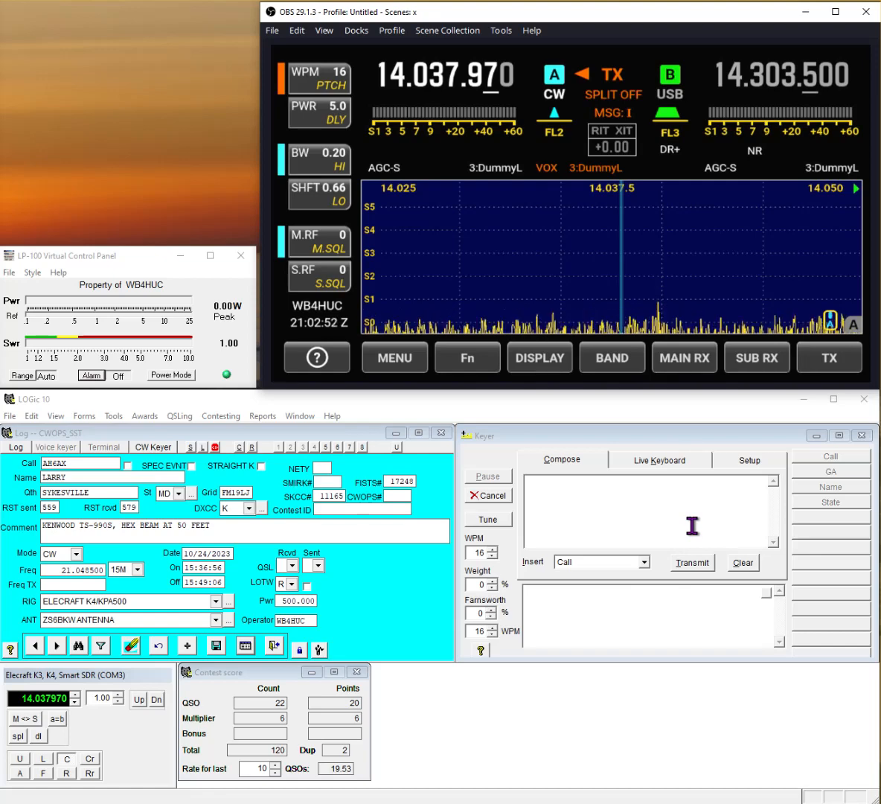
# Transmit the Call, Exchange and State messages from the keyer's function keys.
pyautogui.click(838, 455)
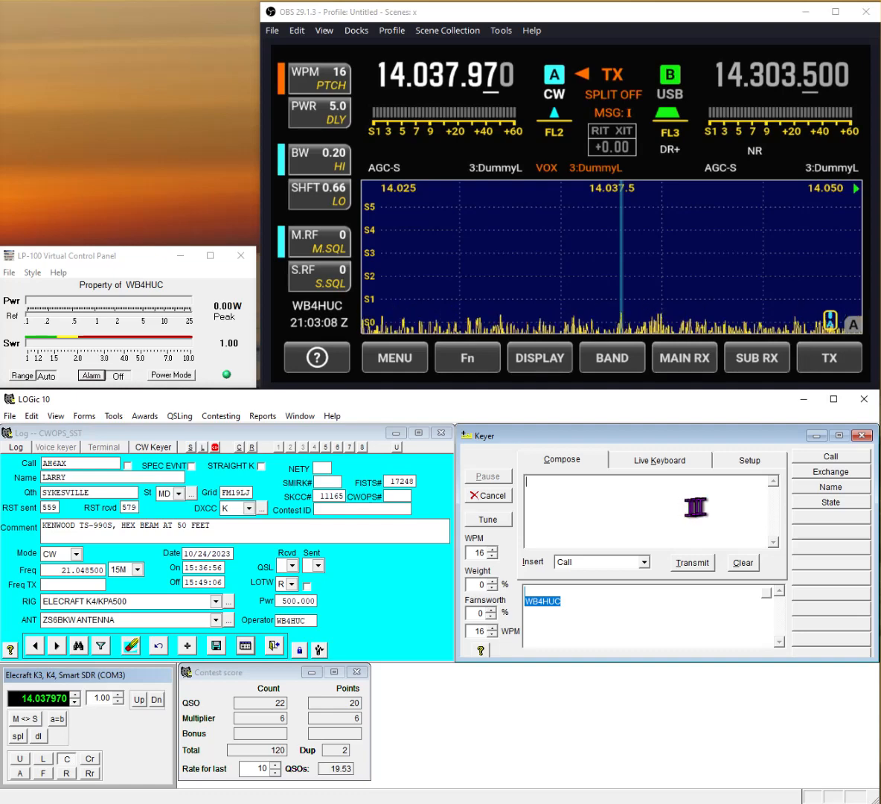
pyautogui.click(831, 472)
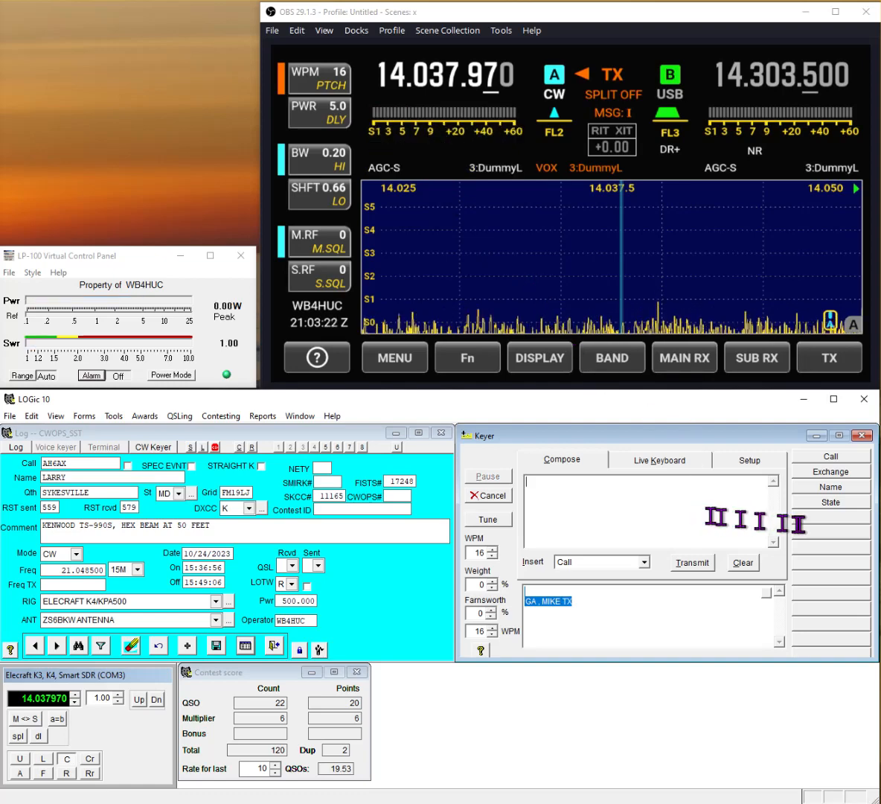
pyautogui.click(831, 503)
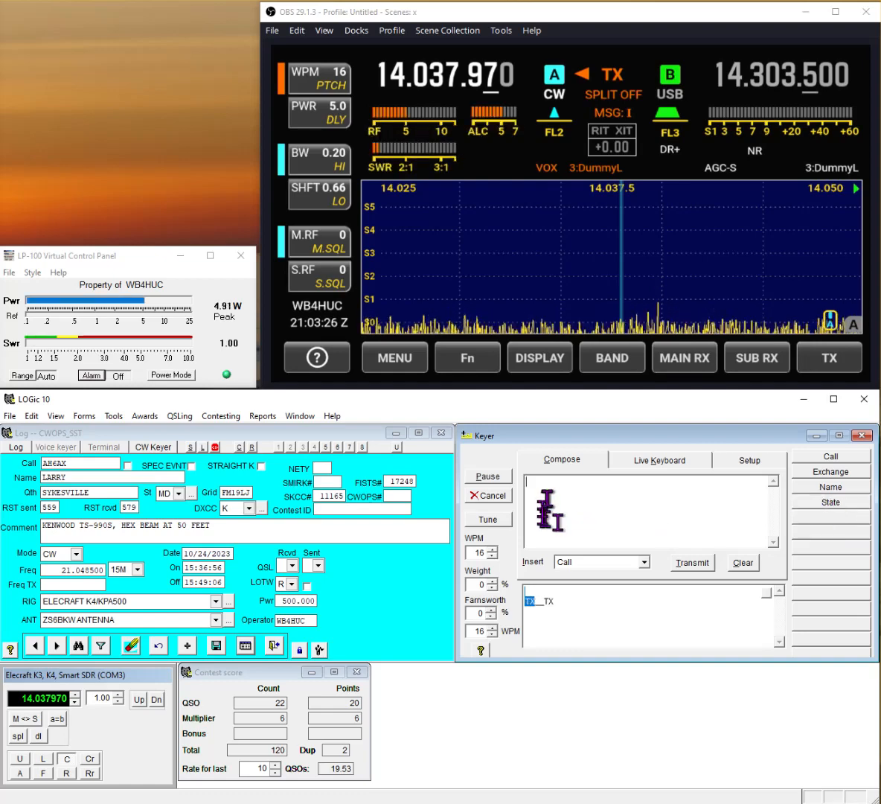